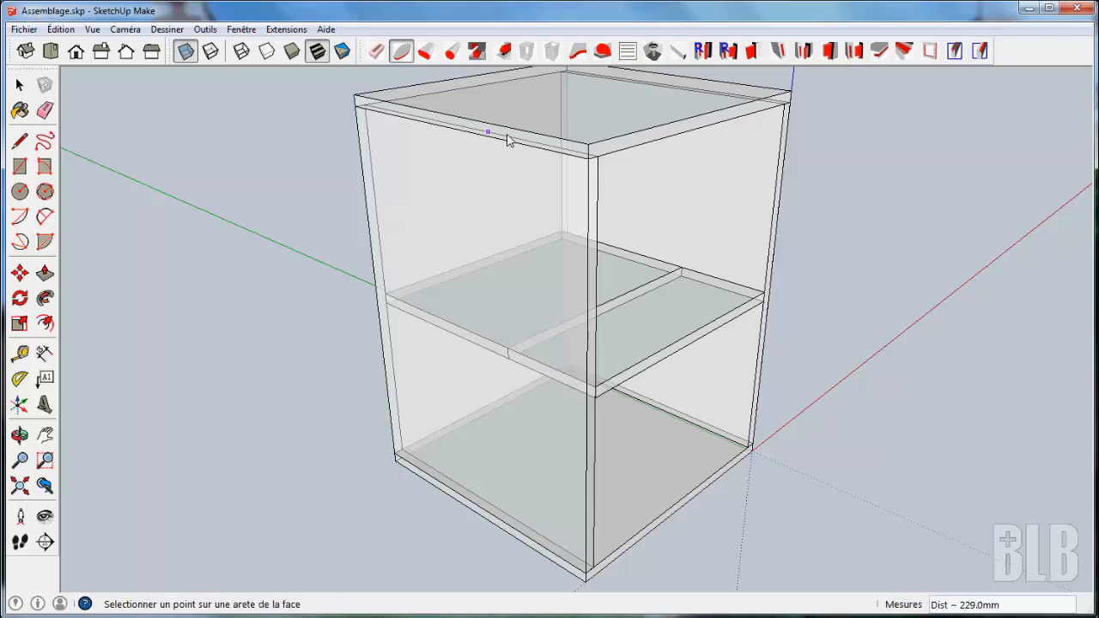
Step: Place four biscuits on the side panel, two along its upper edge and two along its lower edge
left_click(539, 151)
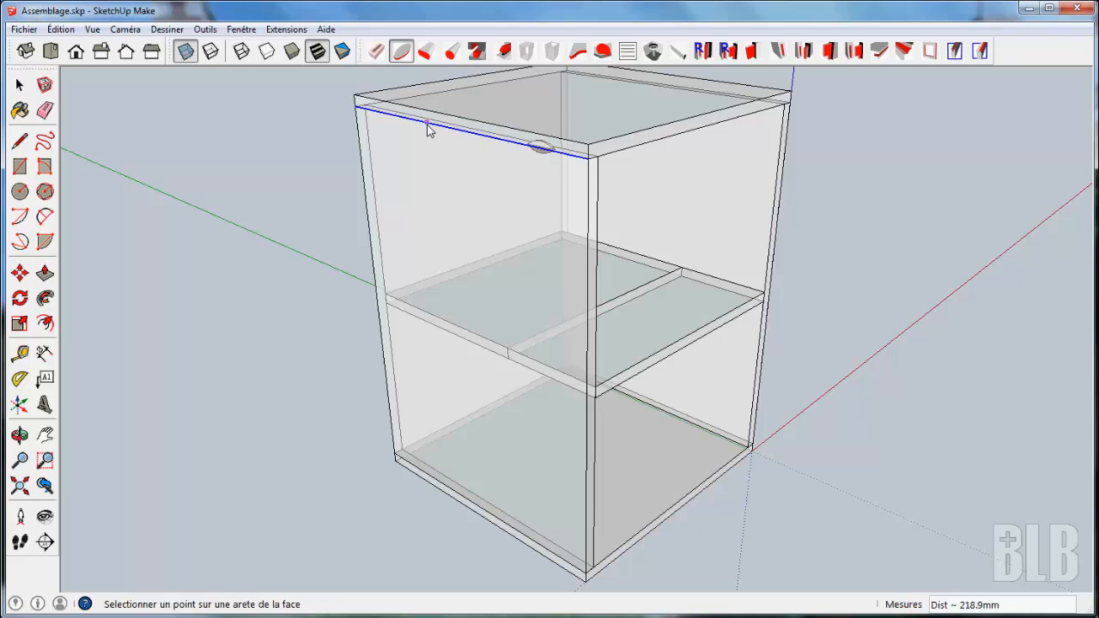
left_click(428, 124)
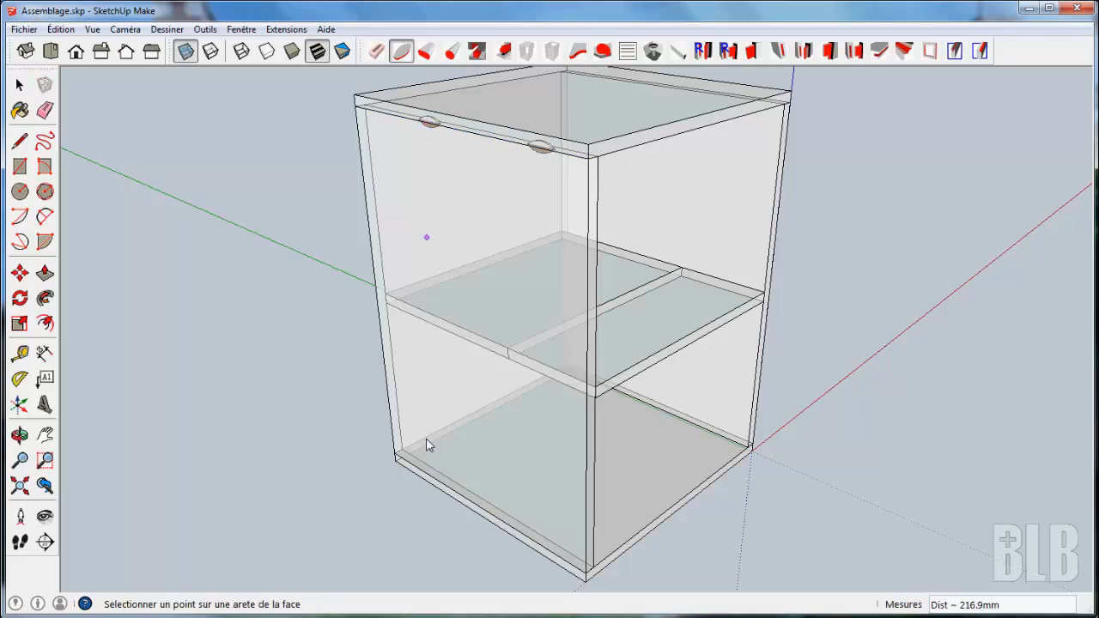
left_click(438, 484)
left_click(537, 543)
left_click(537, 548)
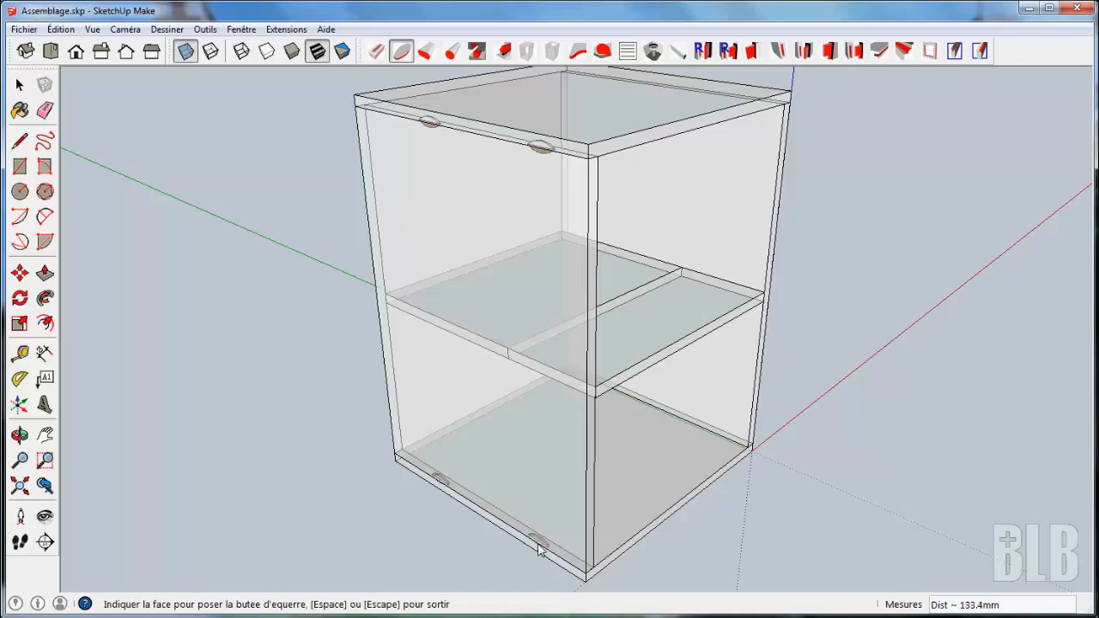
Step: Place one biscuit on the front edge of the middle shelf's front piece, near the side panel, and leave the biscuit tool
left_click(652, 319)
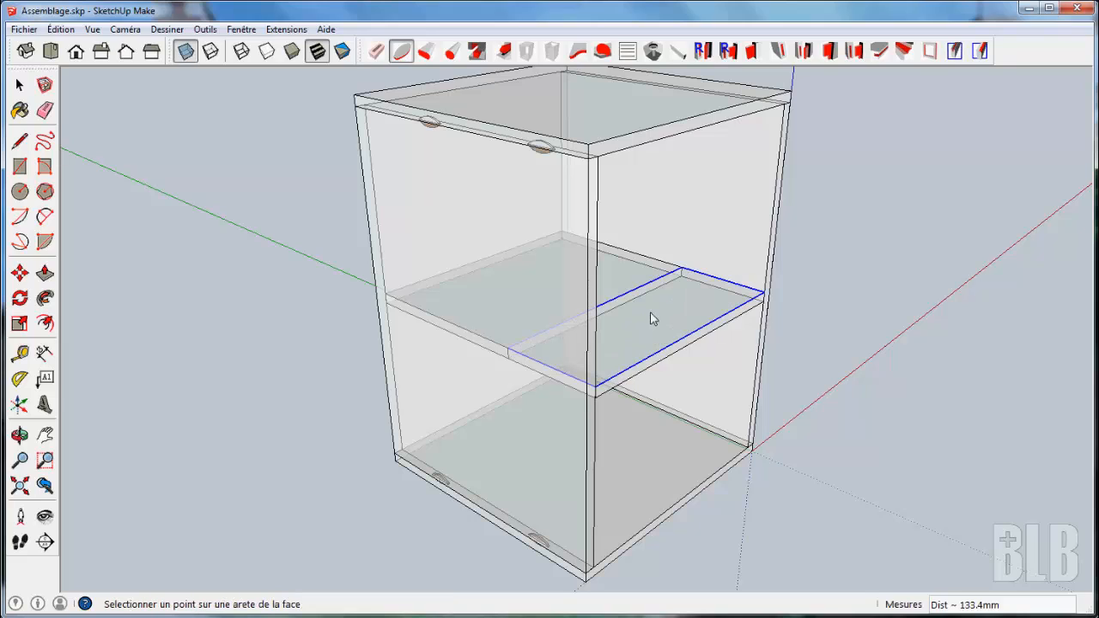
left_click(639, 366)
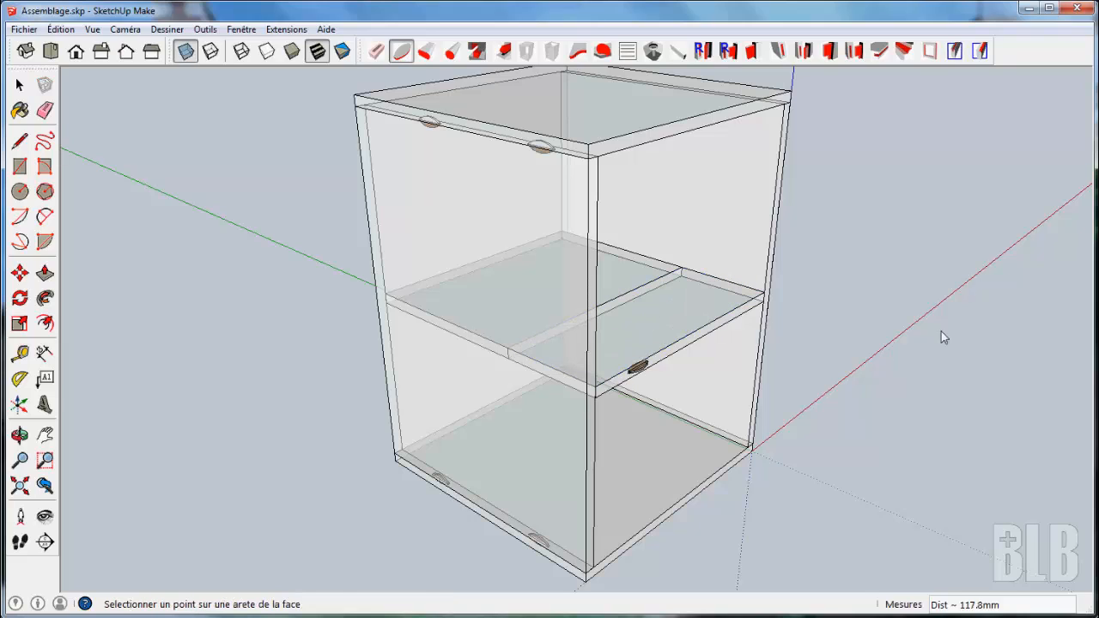
middle_click_drag(943, 336, 842, 314)
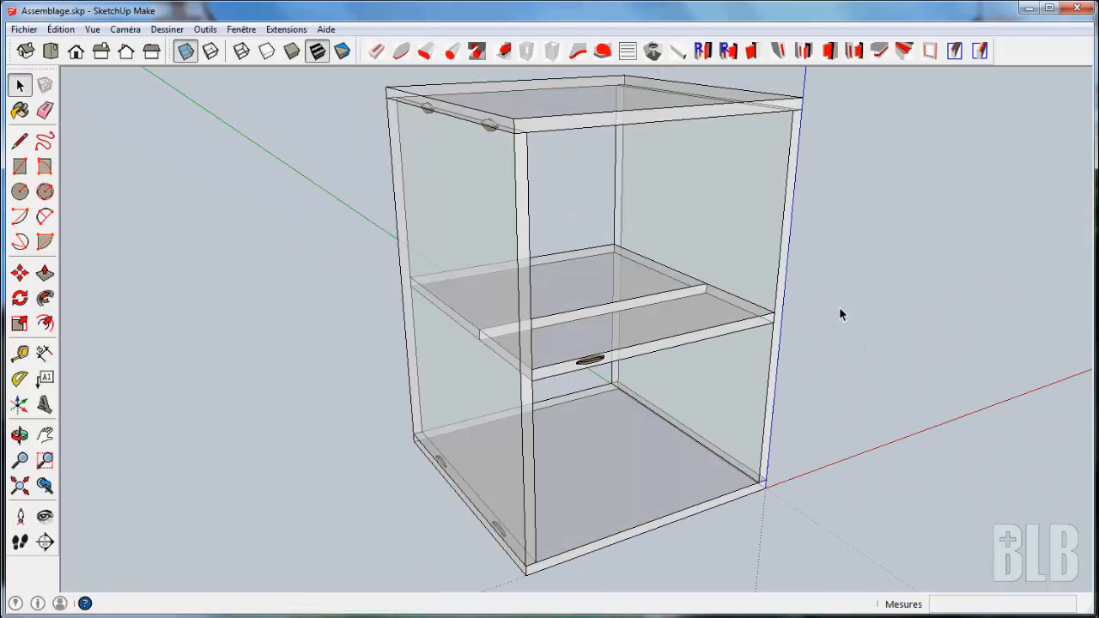
key("space")
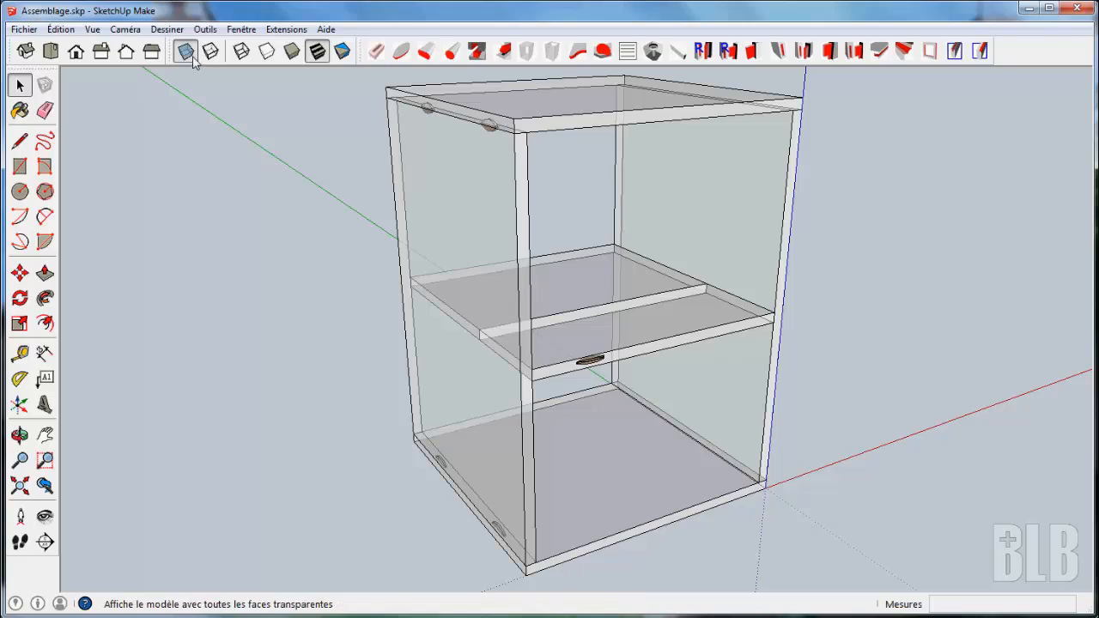
Step: Turn off X-ray transparency and display the model in the Shaded style, with a close view of the shelf biscuit
left_click(186, 51)
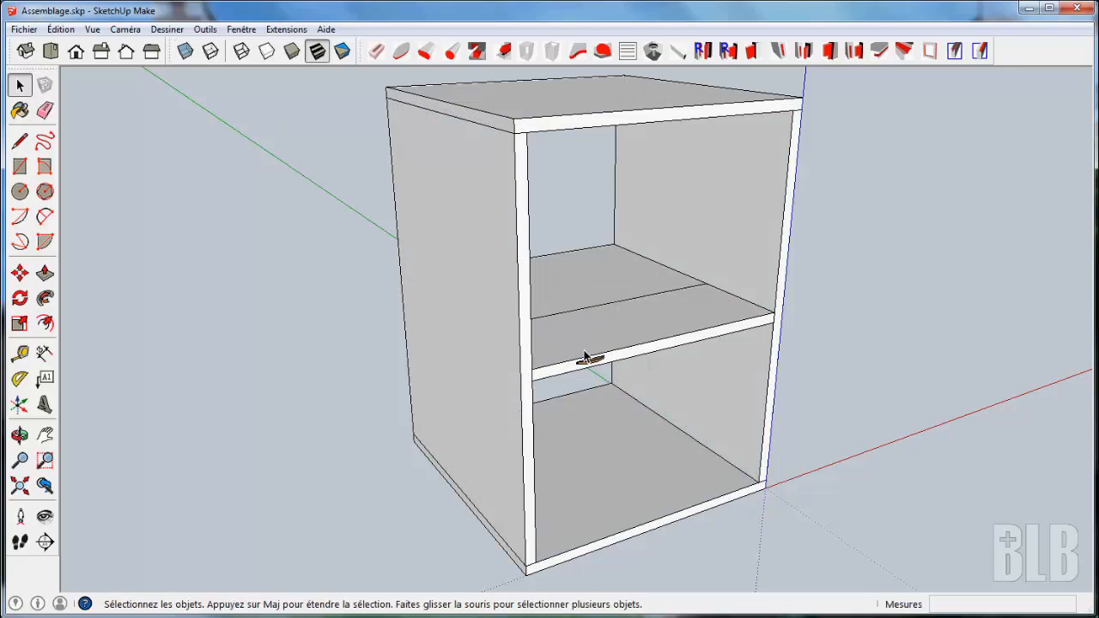
key("ctrl+shift+w")
left_click_drag(439, 287, 721, 455)
middle_click_drag(599, 359, 605, 390)
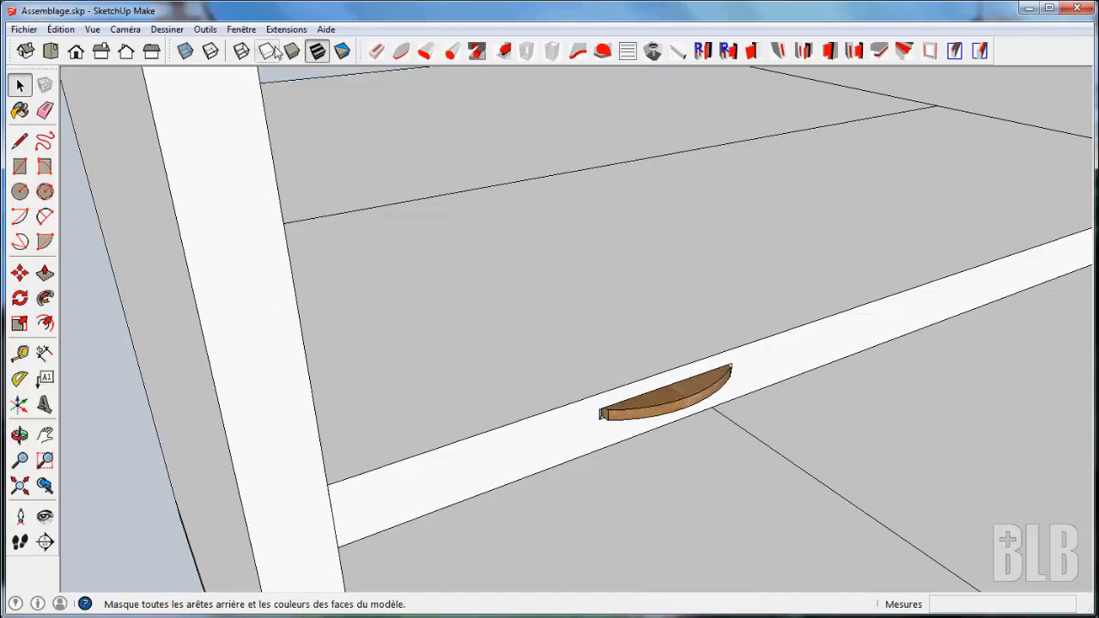
left_click(291, 53)
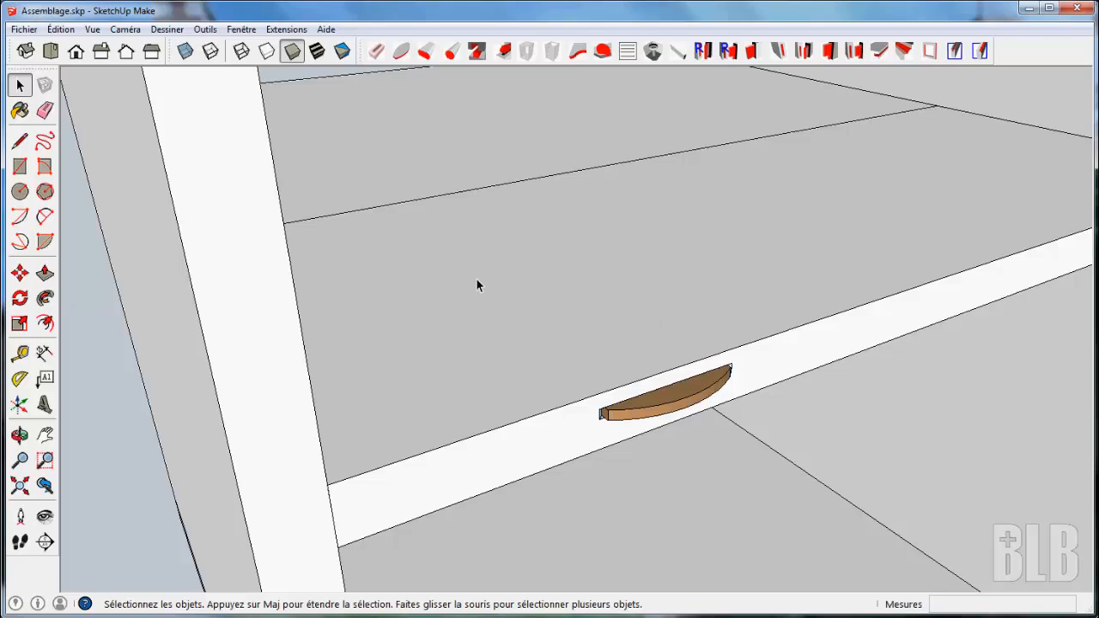
Step: Open the shelf's front piece for editing and move its biscuit about 26 mm out of the slot
key("k")
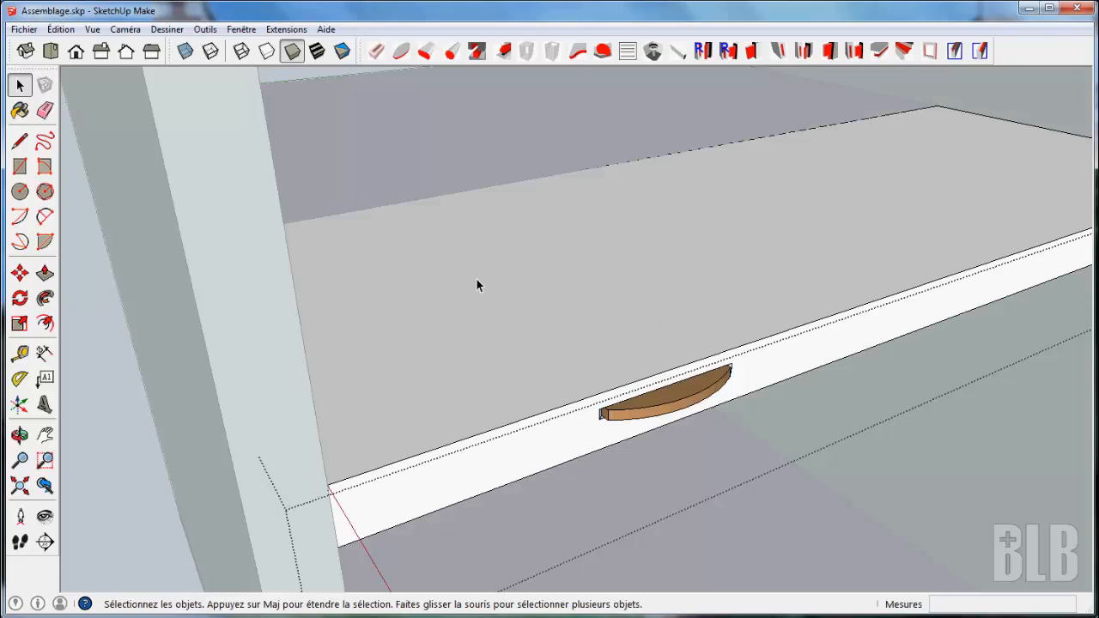
left_click(695, 405)
key("m")
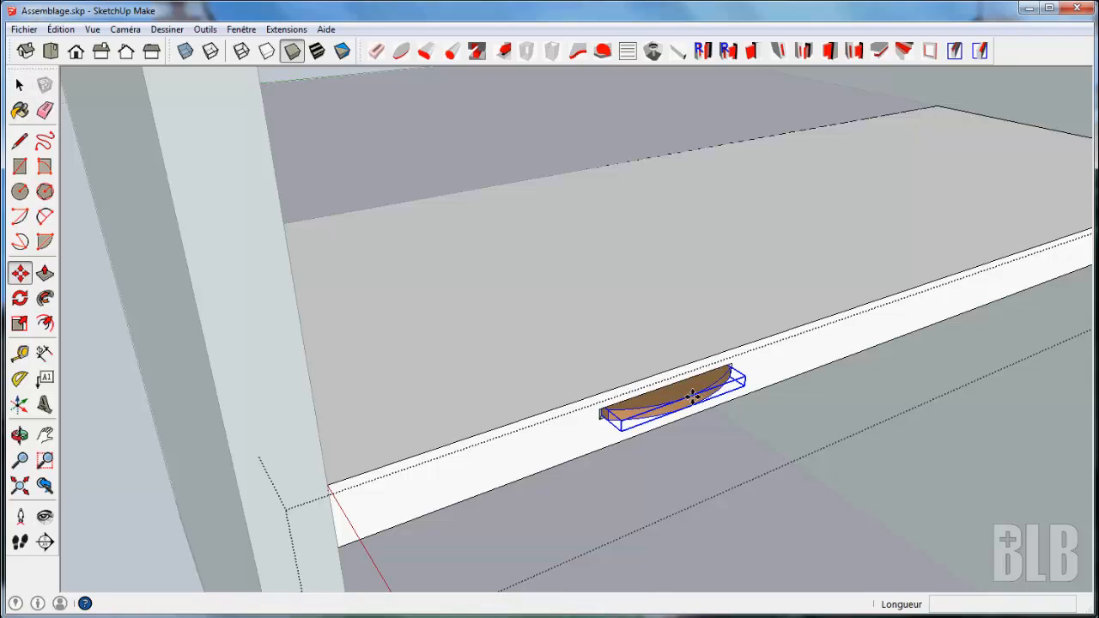
left_click(695, 405)
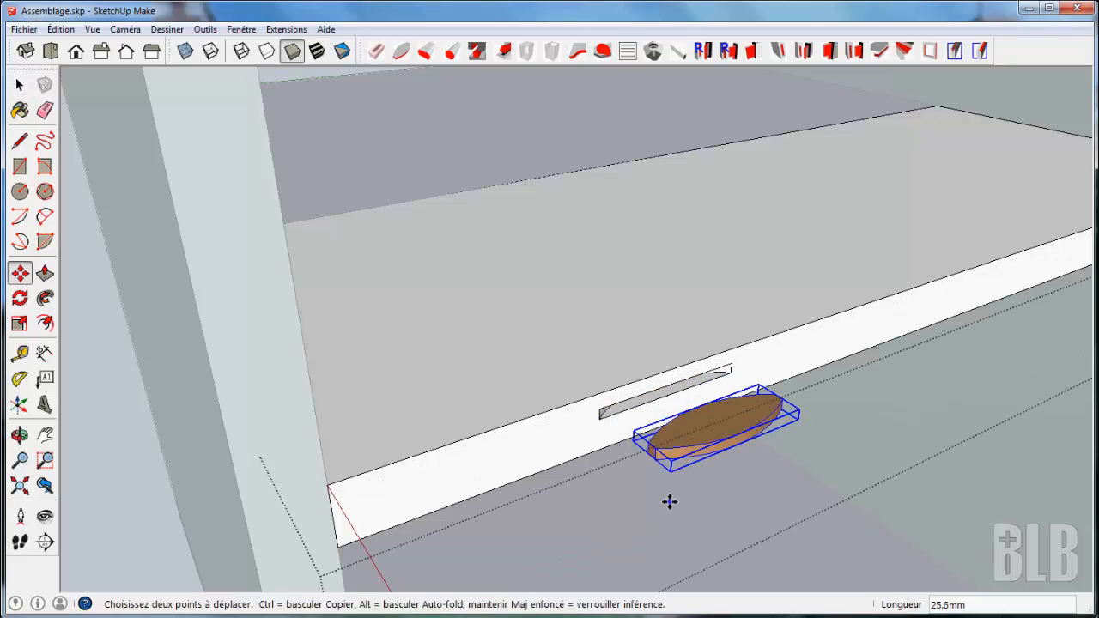
middle_click_drag(667, 501, 658, 437)
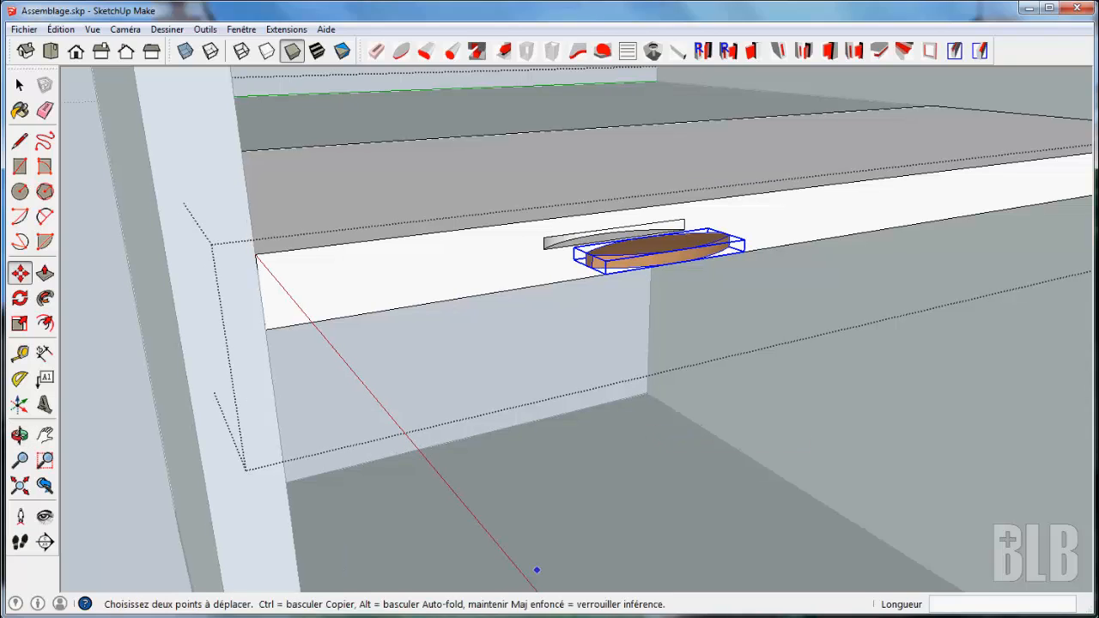
Step: Switch to Windows Explorer and open the Assemblage folder inside the plugin folder BLB-Bois
left_click(133, 585)
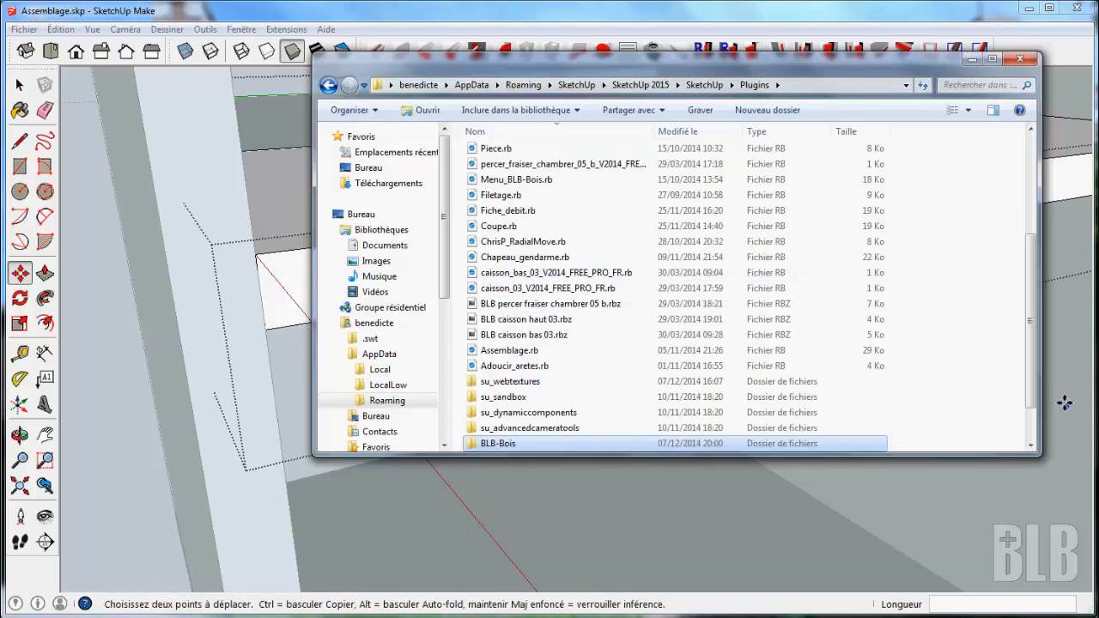
scroll(1024, 405, "down", 1)
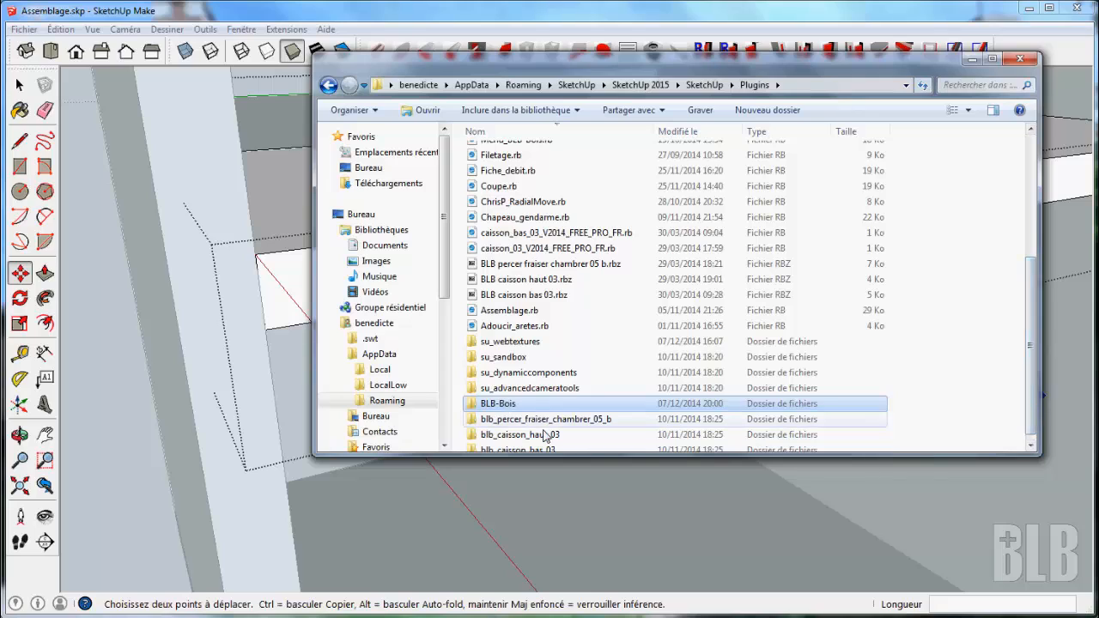
double_click(526, 405)
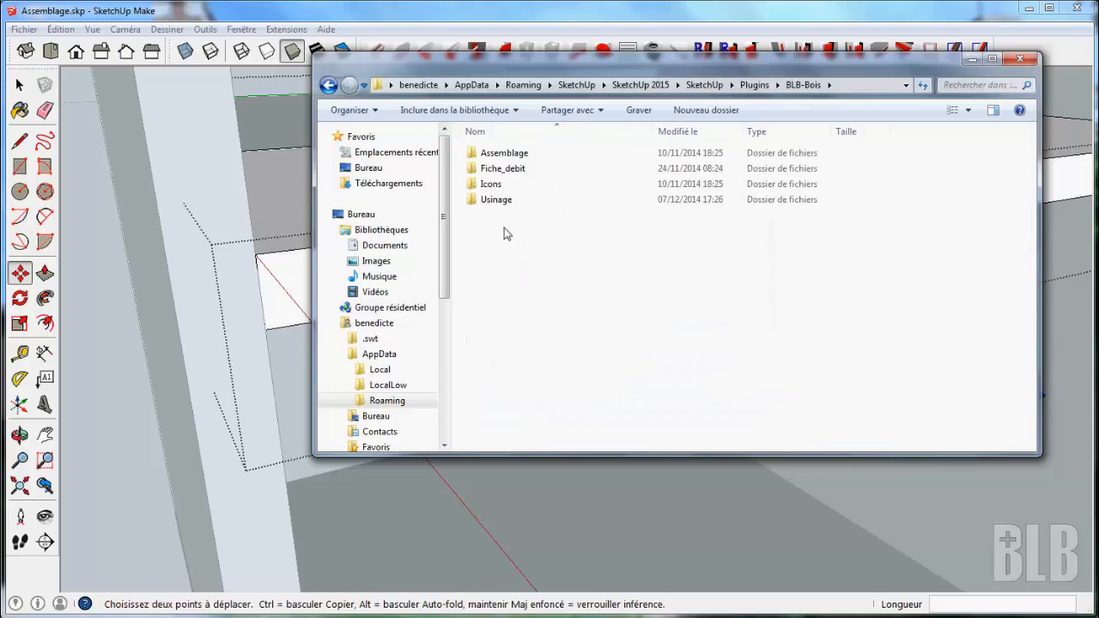
double_click(512, 156)
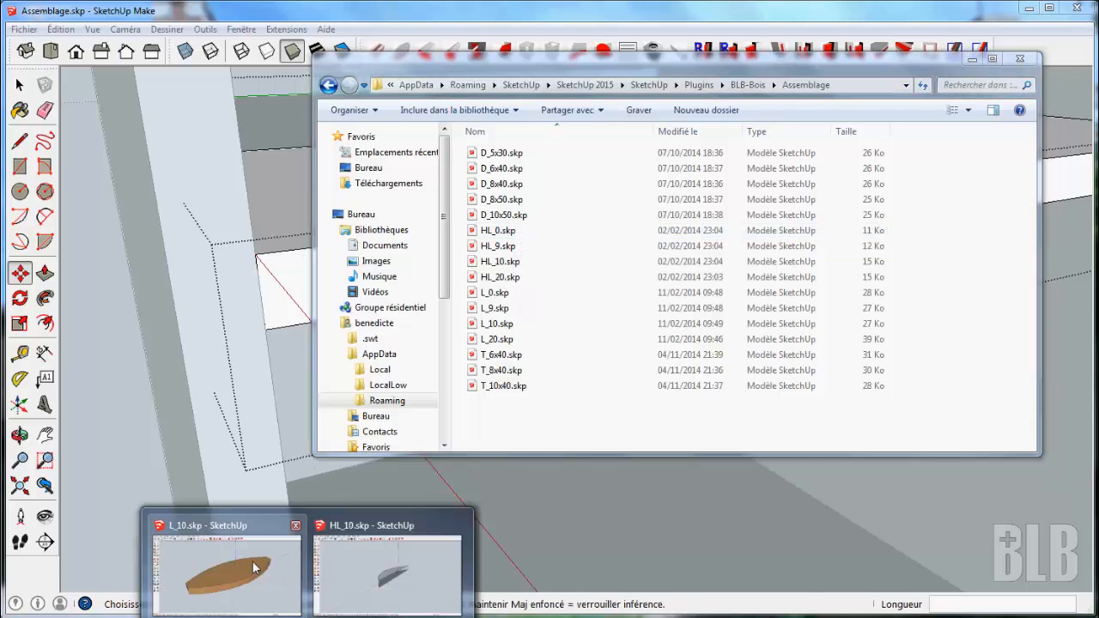
Step: Examine the biscuit model in L_10.skp and the slot model in HL_10.skp from several angles
left_click(251, 560)
middle_click_drag(264, 164, 389, 187)
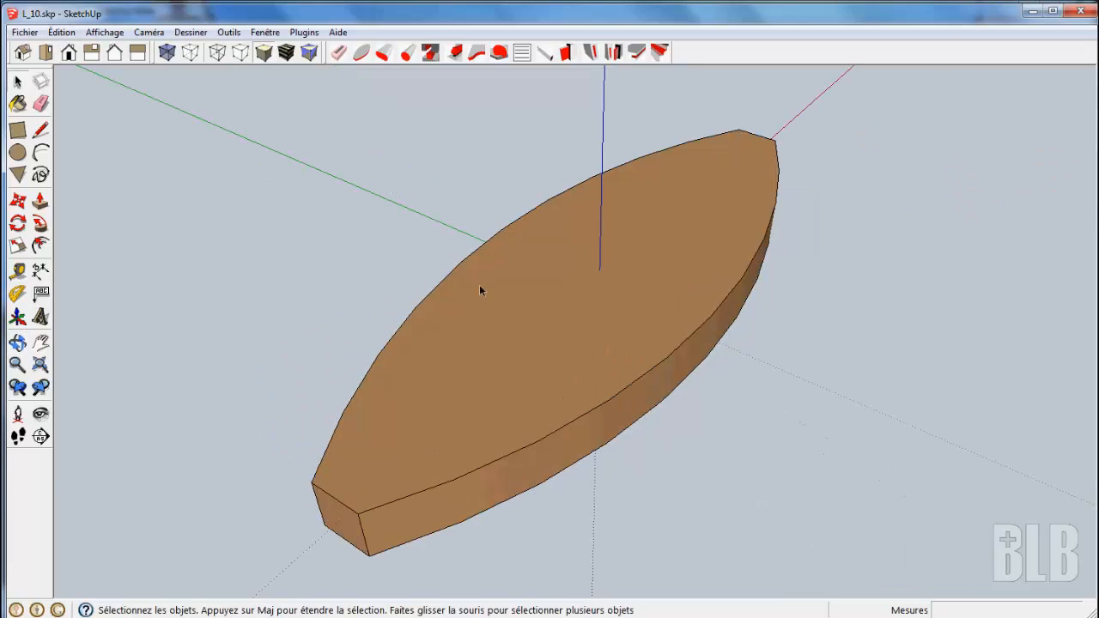
middle_click_drag(623, 321, 545, 338)
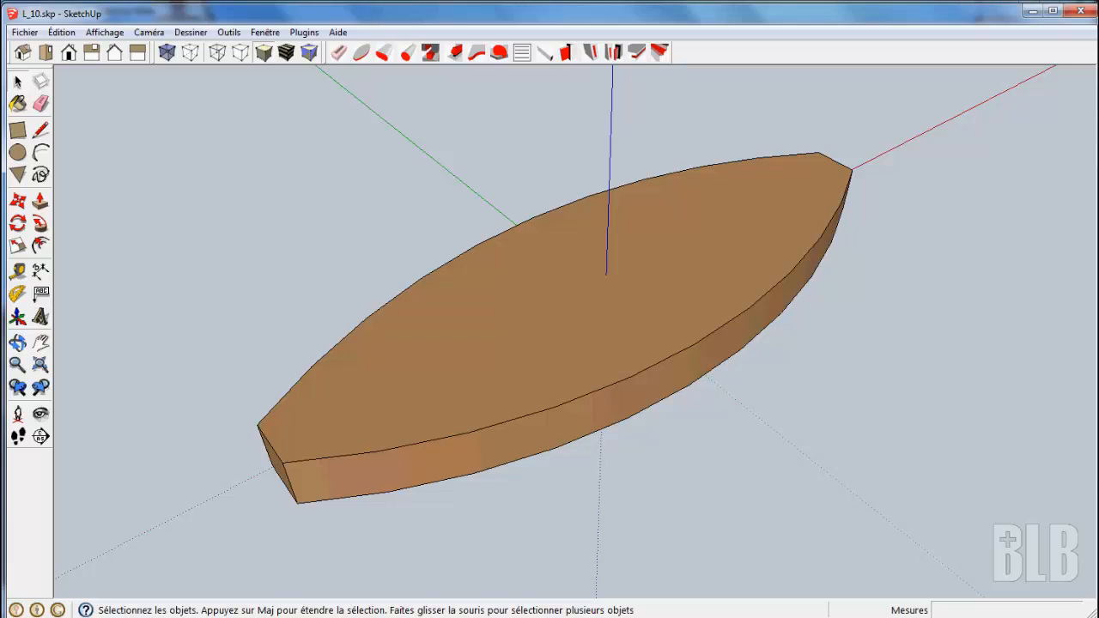
left_click(348, 577)
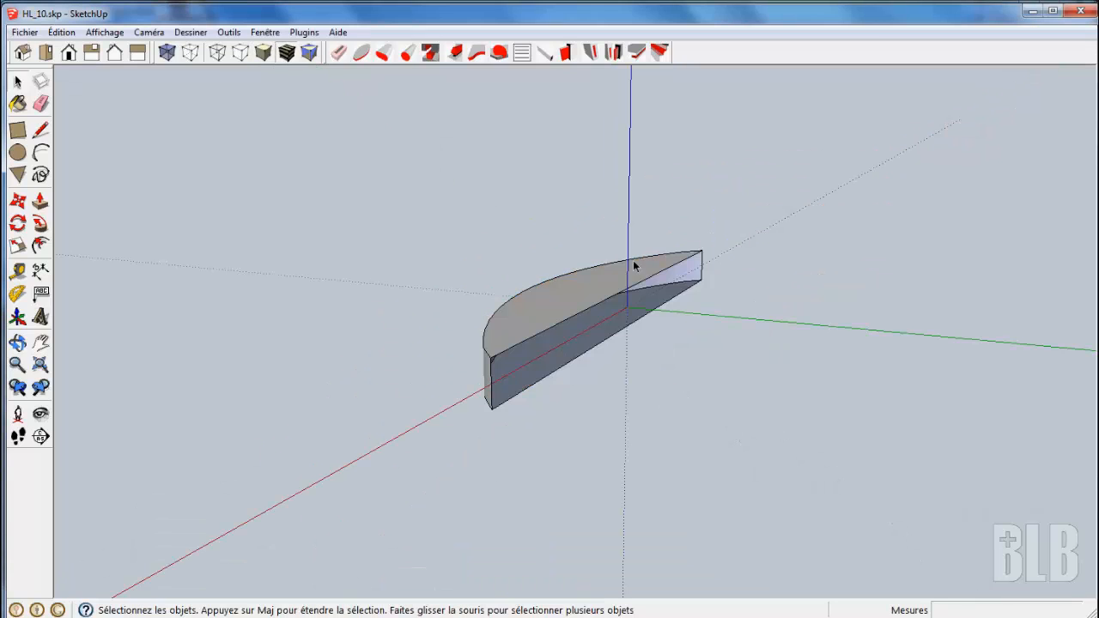
middle_click_drag(636, 263, 681, 374)
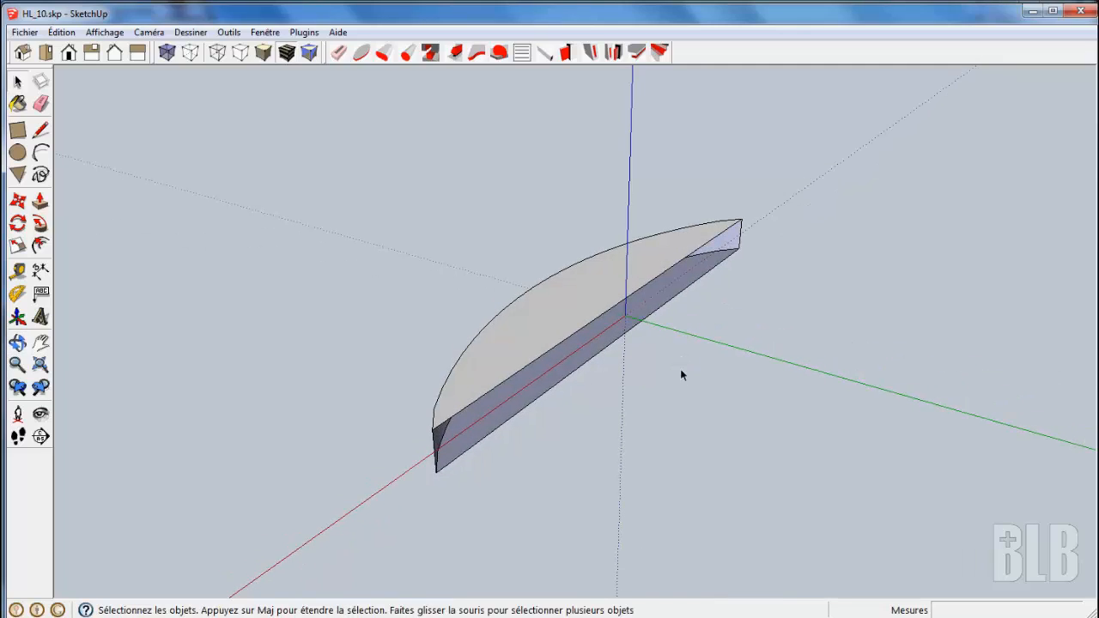
middle_click_drag(775, 362, 655, 432)
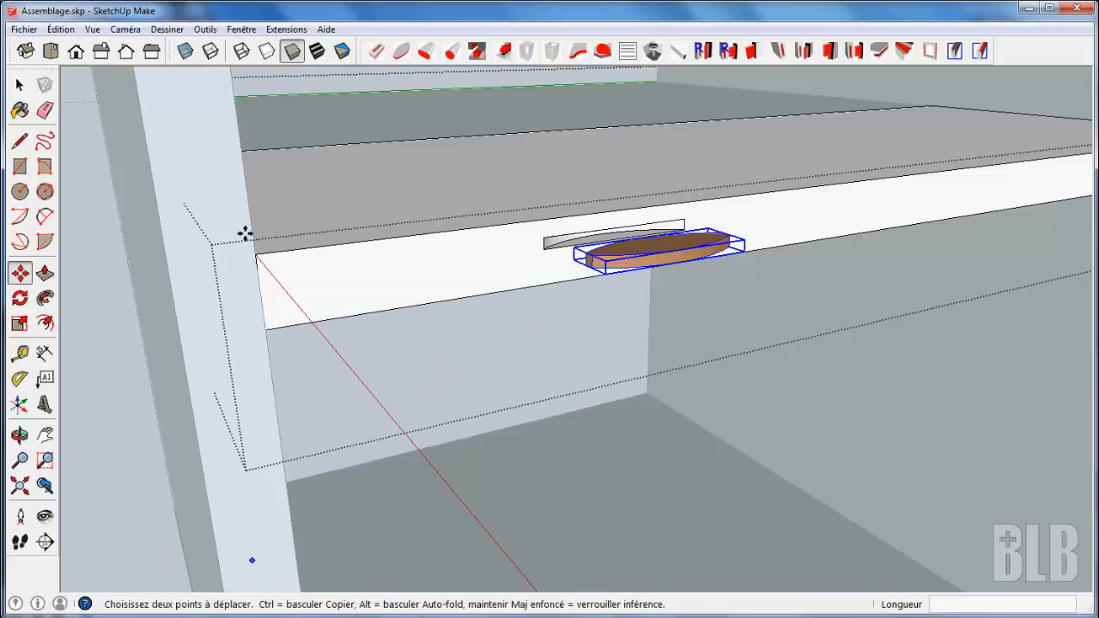
Step: Back in Assemblage.skp, undo the biscuit's move and leave the shelf piece's editing mode
left_click(60, 30)
left_click(98, 50)
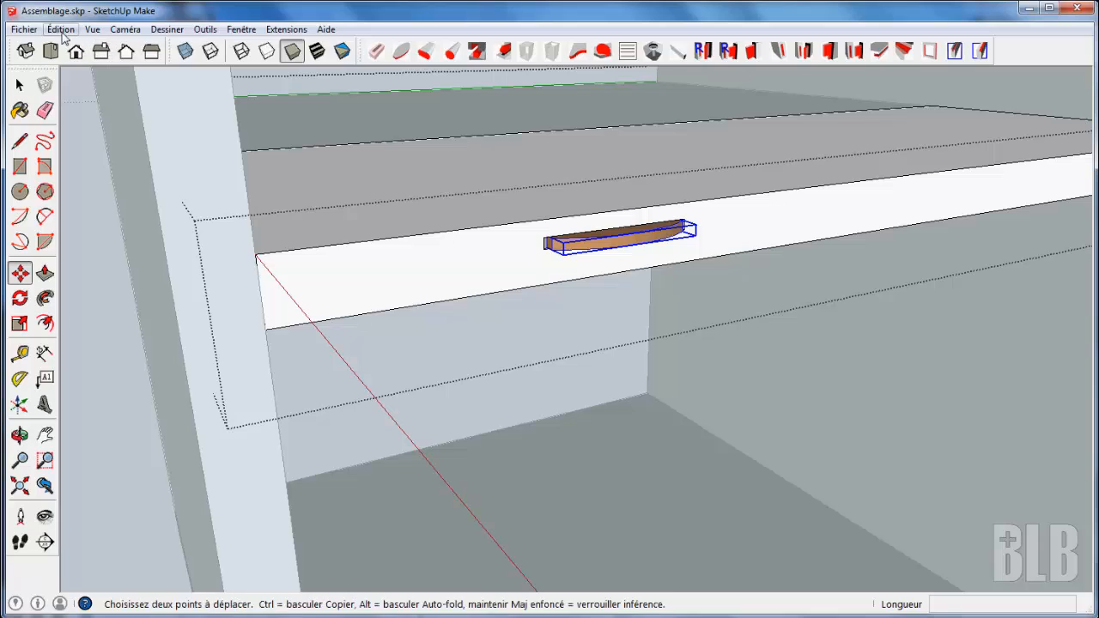
left_click(60, 29)
left_click(93, 47)
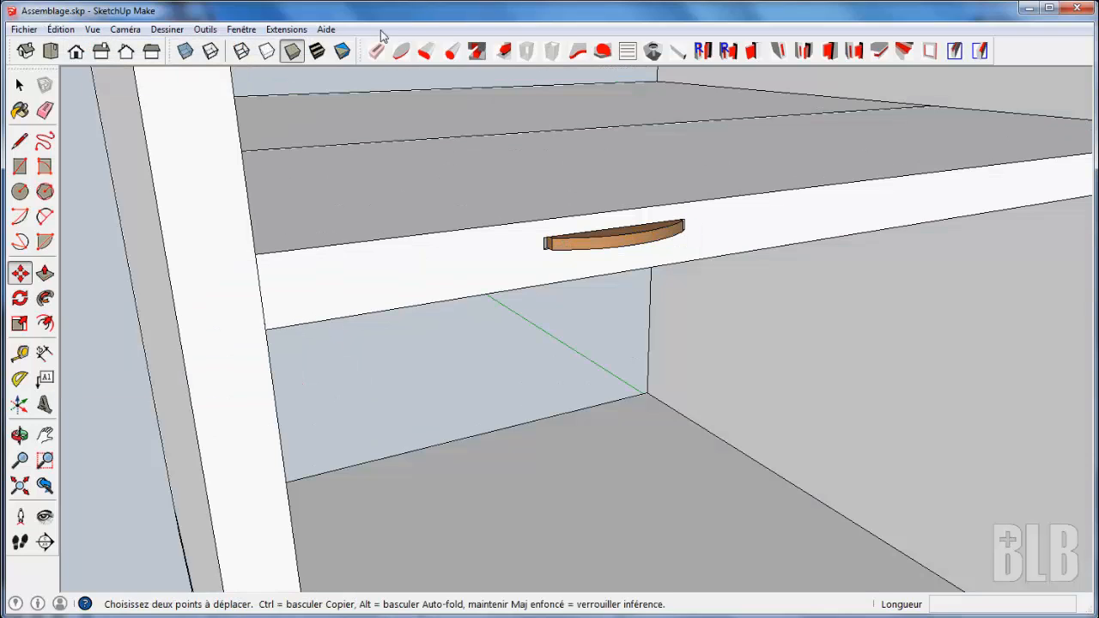
Step: Start the Lamelle tool with biscuit size 10 and a face distance (Distance parement) of 14 mm
left_click(402, 54)
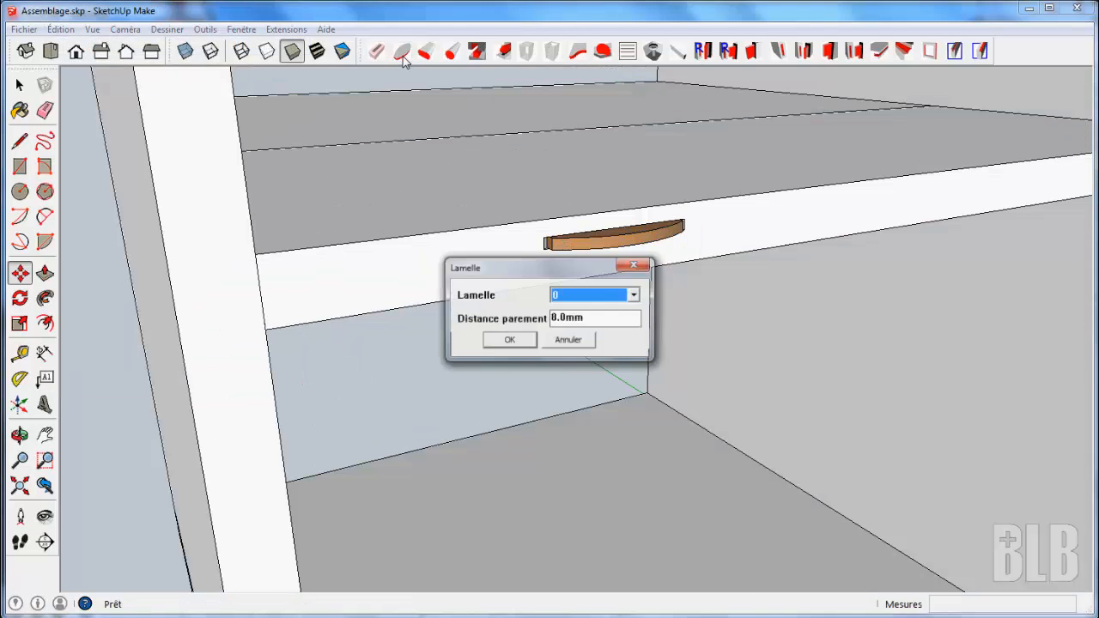
left_click(634, 294)
left_click(598, 330)
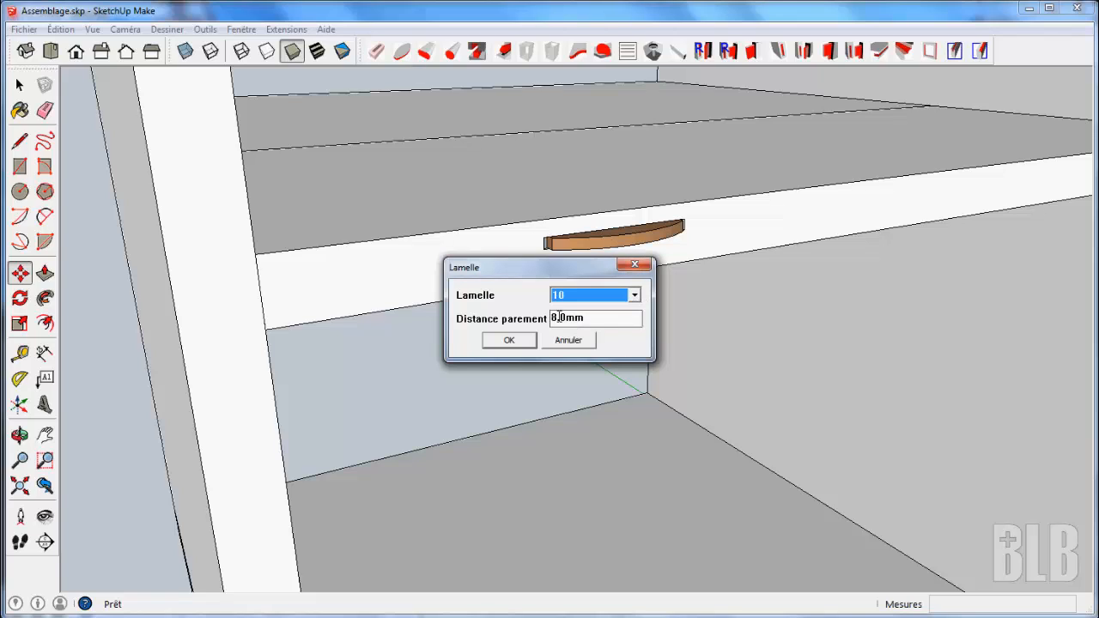
left_click_drag(553, 317, 556, 317)
type("14")
left_click(508, 338)
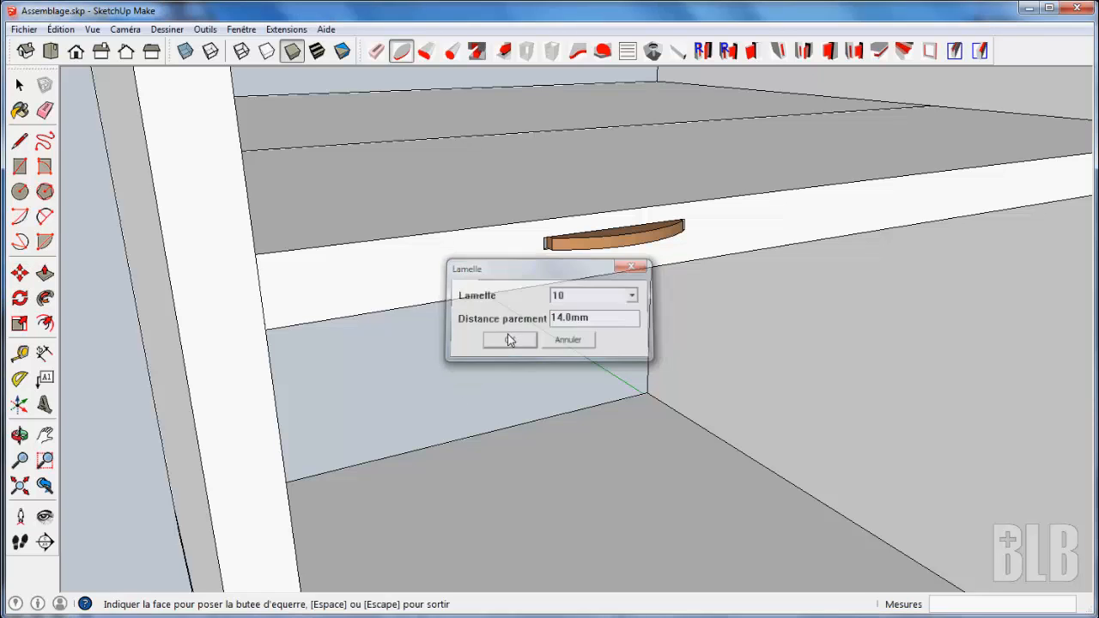
Step: Place a second biscuit on the shelf's front edge, referenced from its top face, and leave the biscuit tool
middle_click_drag(843, 311, 824, 350)
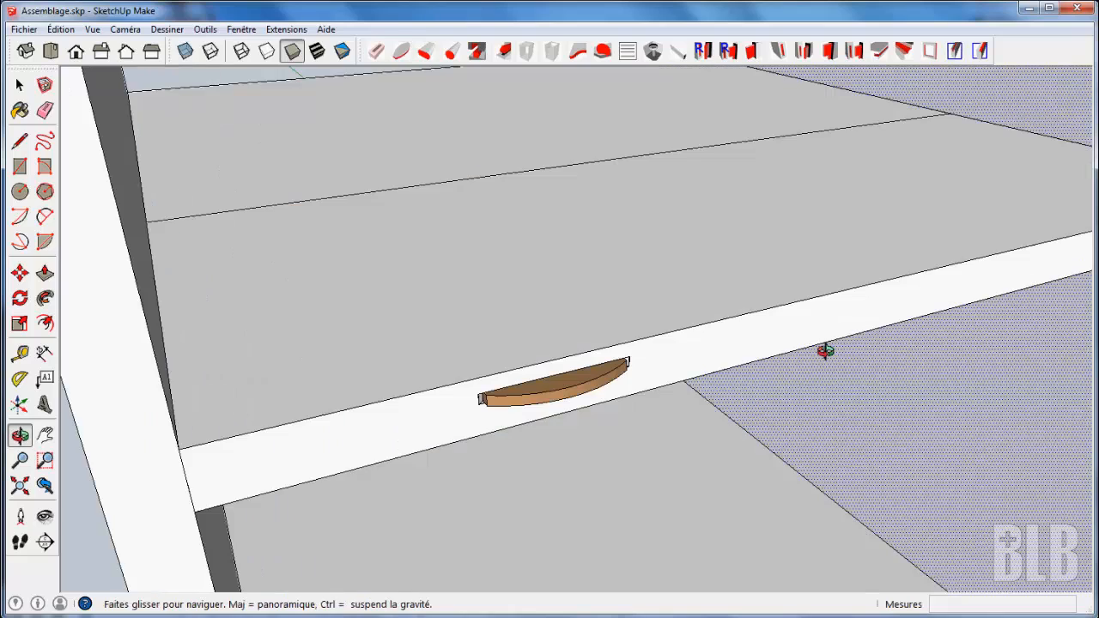
left_click(794, 196)
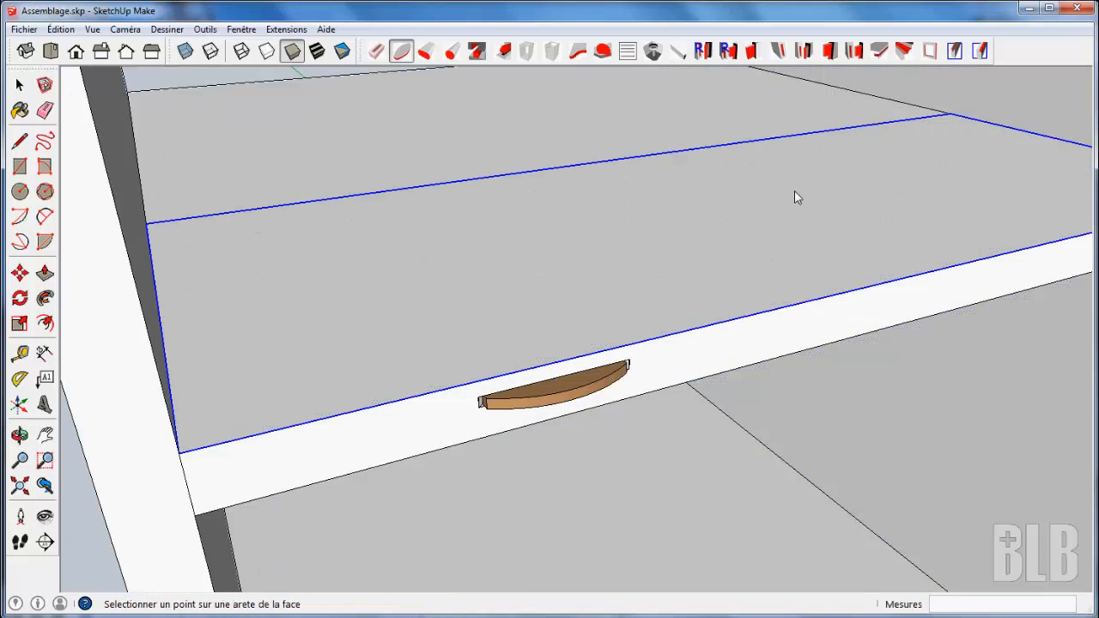
left_click(888, 288)
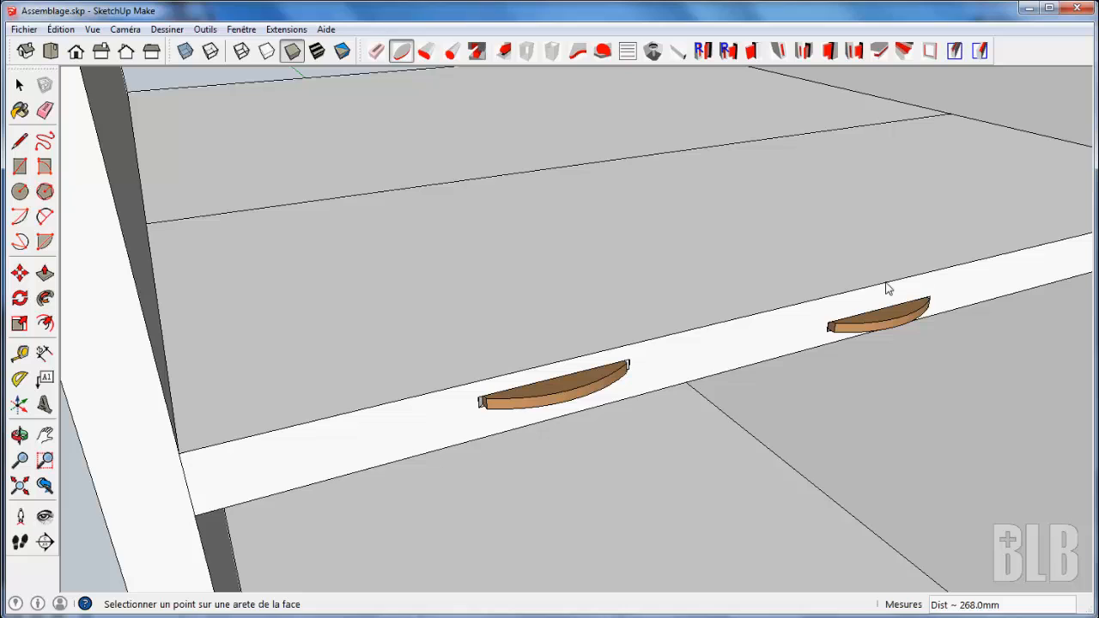
key("space")
middle_click_drag(903, 337, 196, 275)
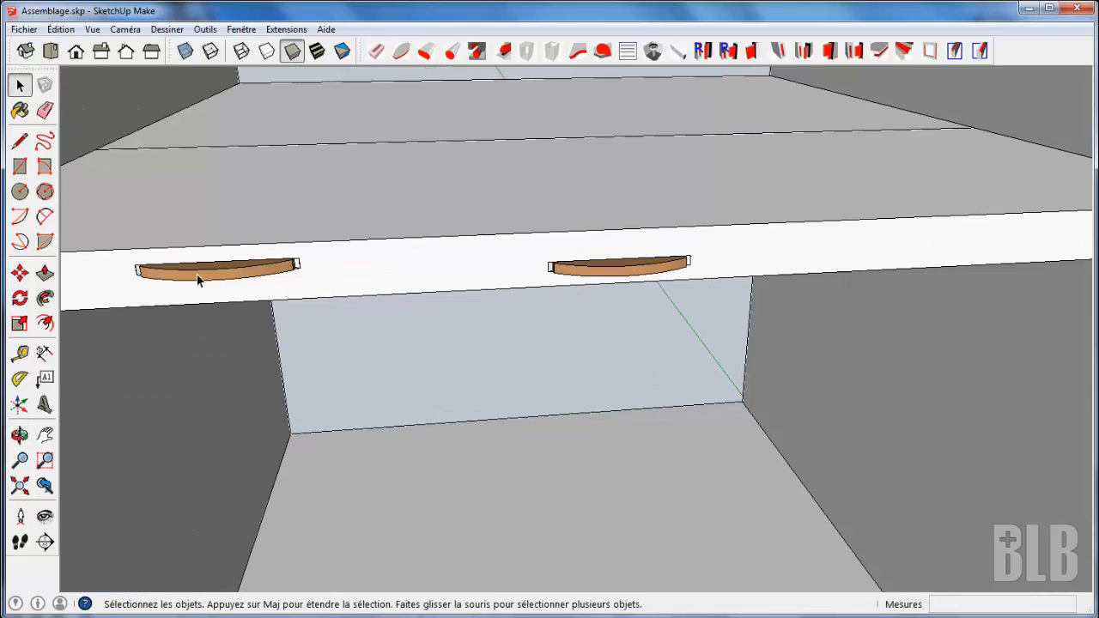
Step: Measure the distance from the shelf's upper front edge to the centre of the new biscuit's slot with the Tape Measure
left_click(20, 353)
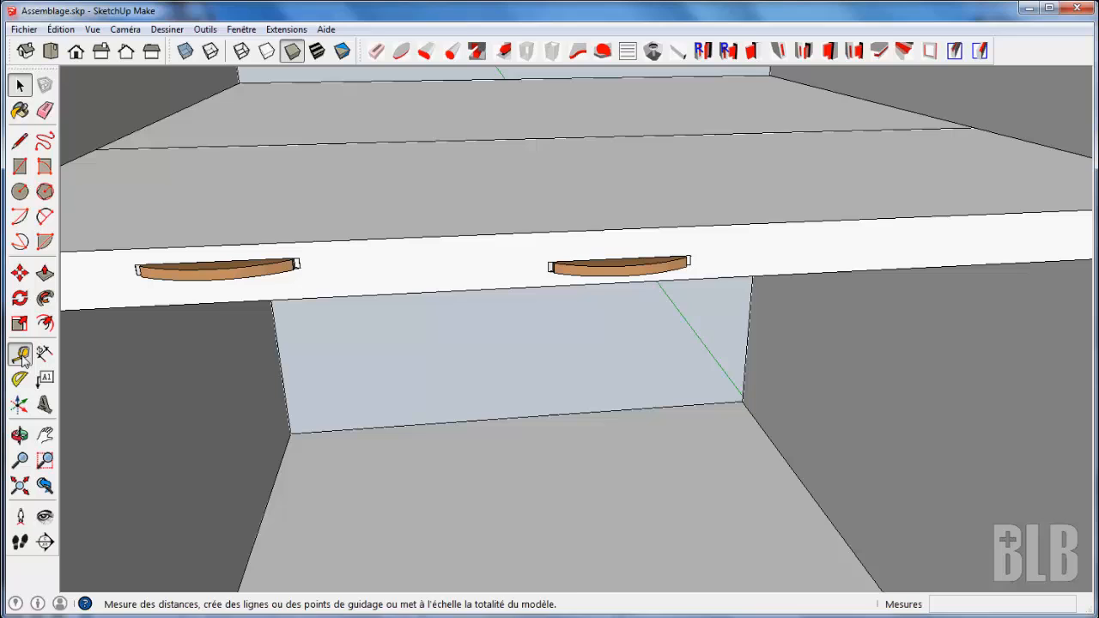
left_click(717, 228)
scroll(716, 245, "up", 5)
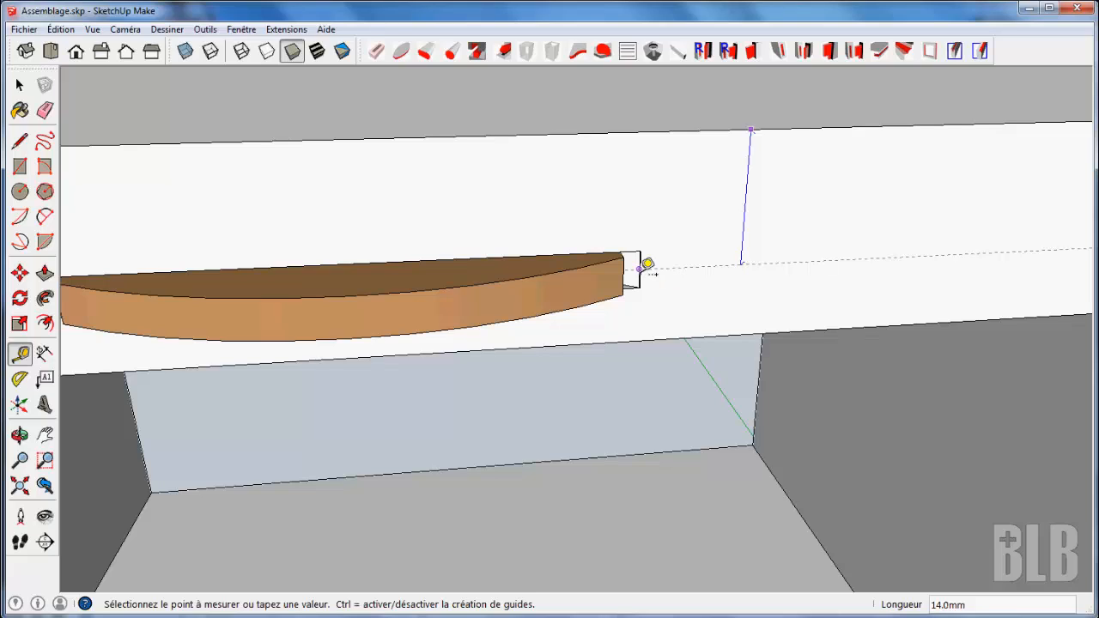
scroll(648, 264, "down", 6)
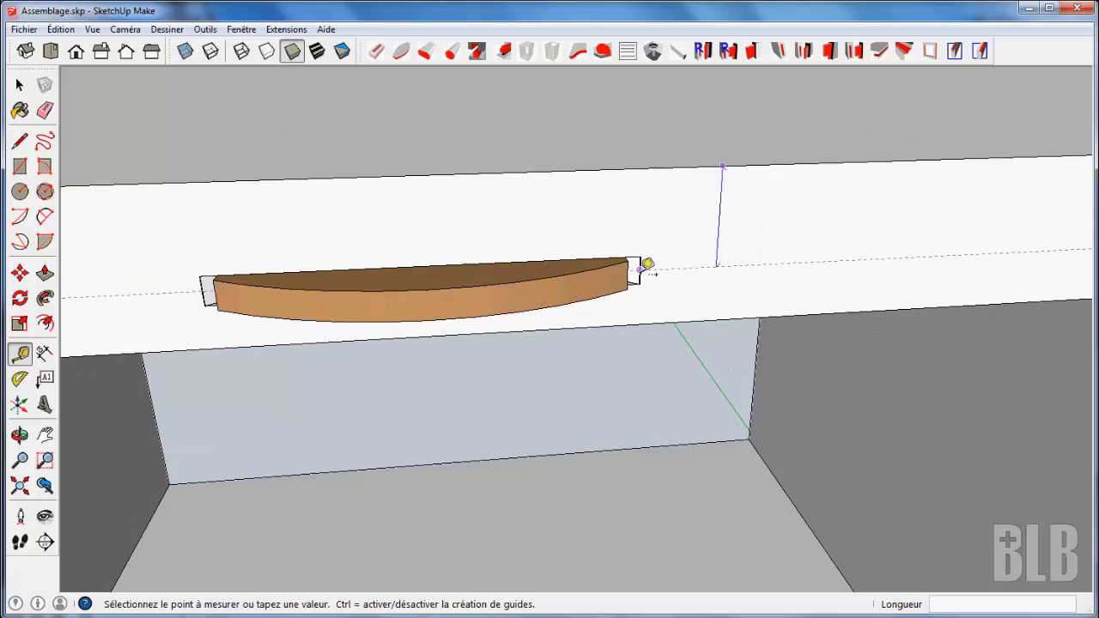
Step: Leave the Tape Measure and turn on X-ray display to see the joints inside the cabinet
scroll(653, 266, "down", 2)
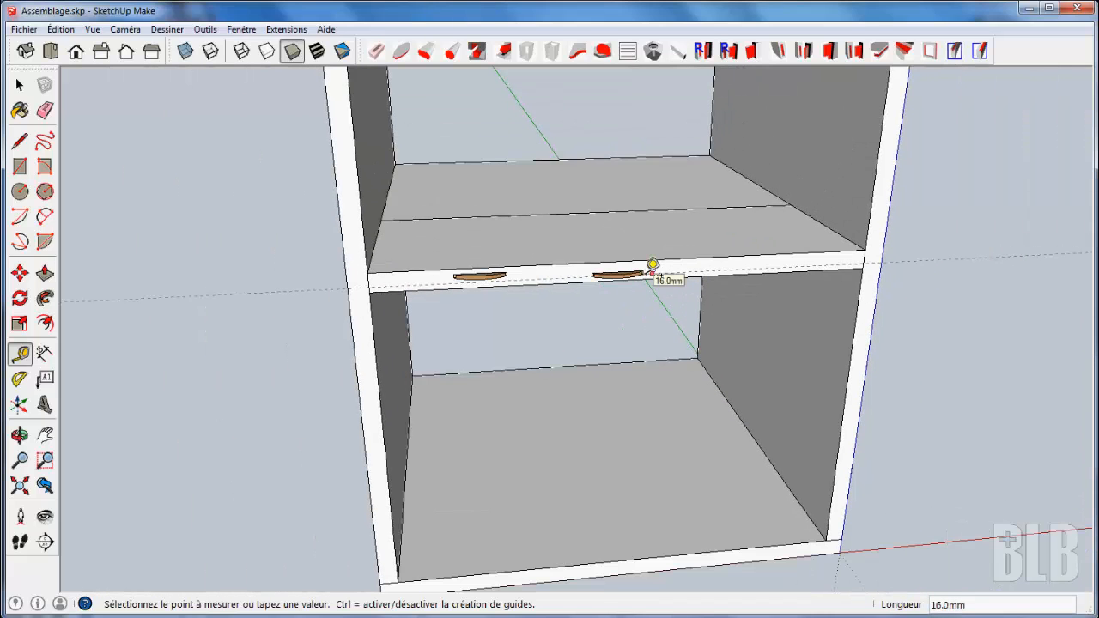
key("space")
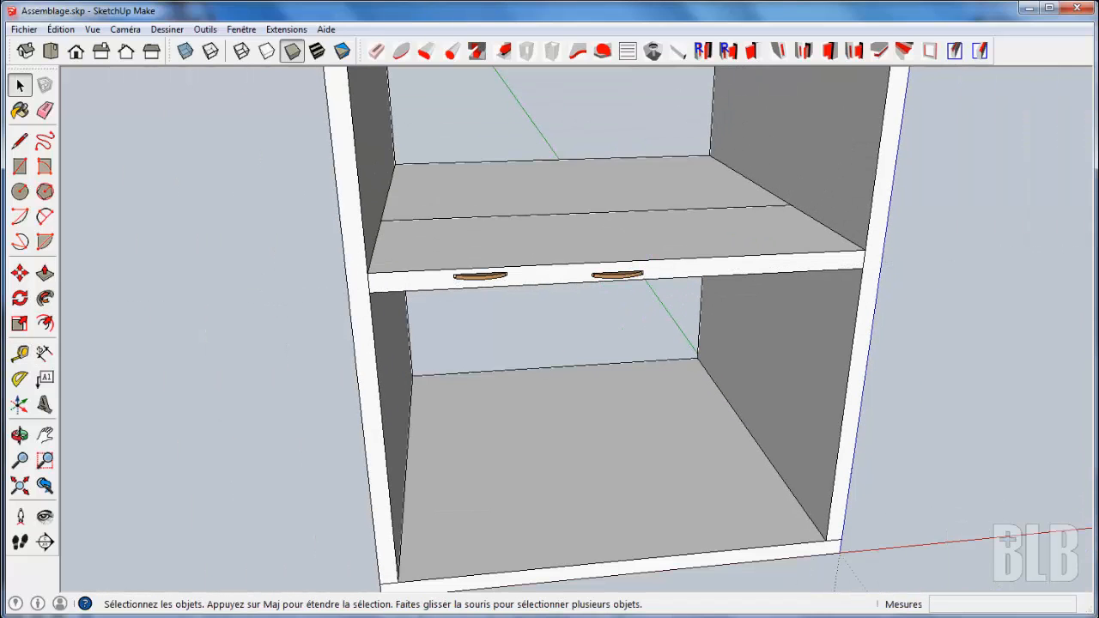
middle_click_drag(913, 387, 655, 298)
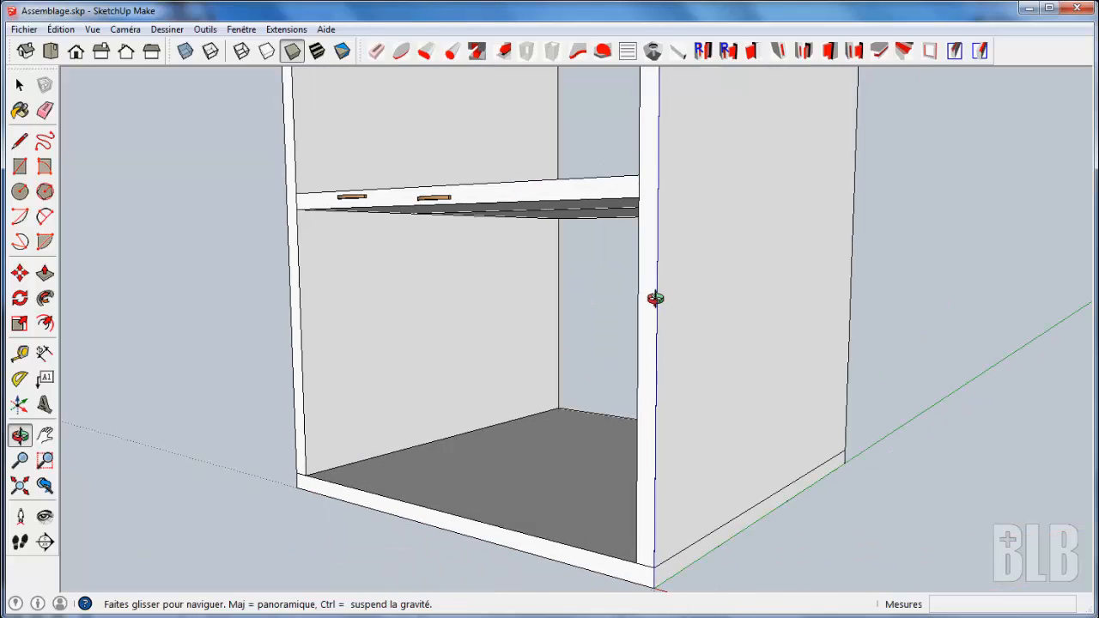
left_click(185, 50)
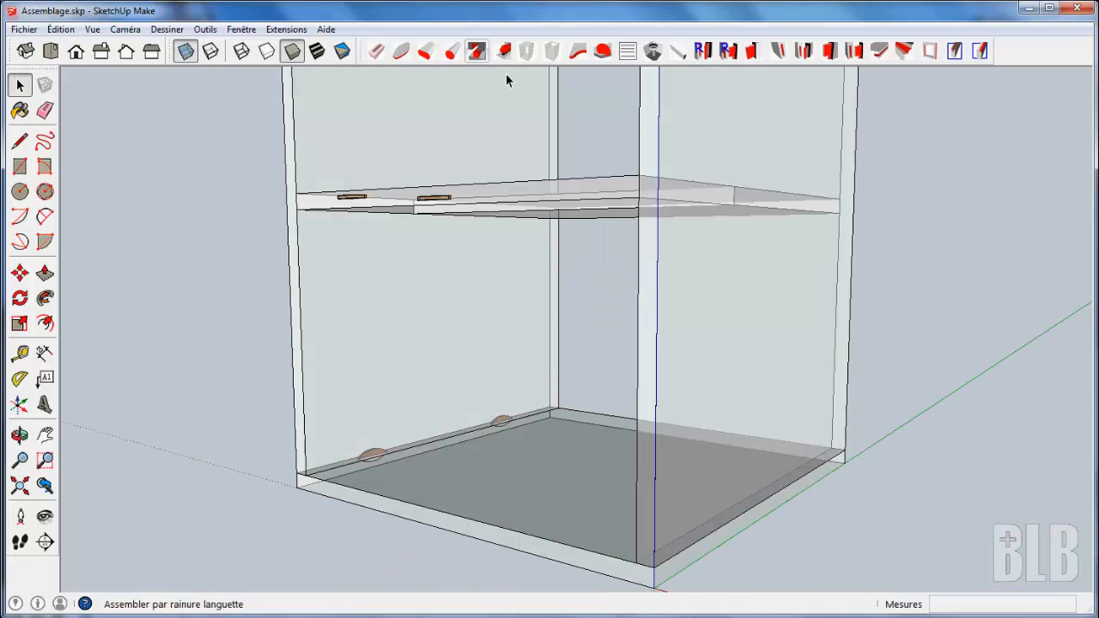
Step: Start the Lamelle tool with biscuit size 10 and a face distance (Distance parement) of 8 mm
left_click(400, 53)
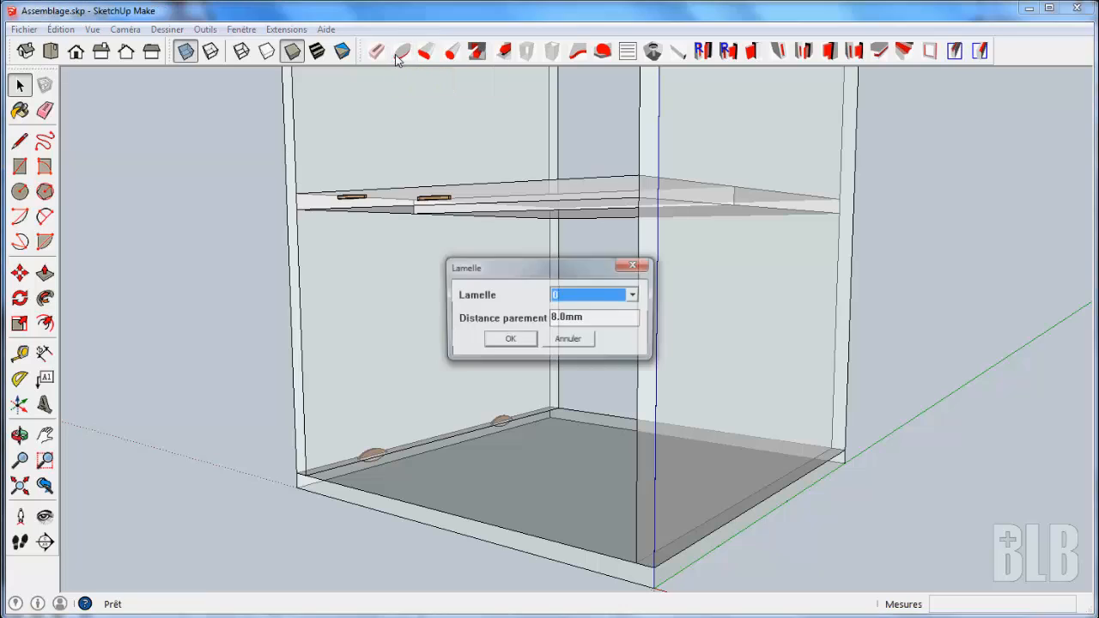
left_click(634, 295)
left_click(606, 322)
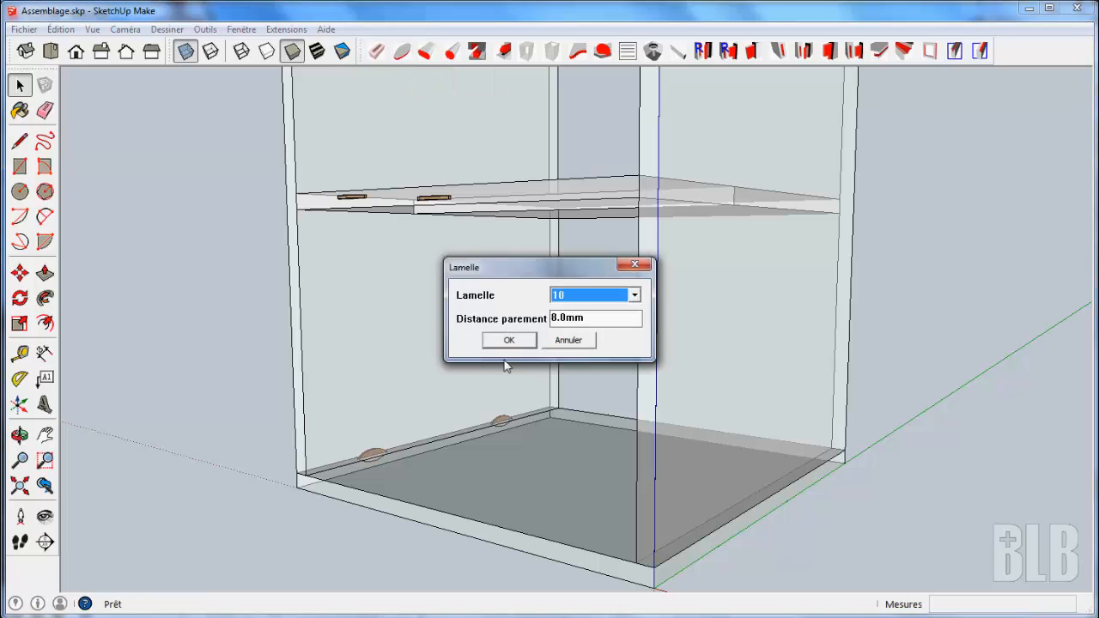
left_click(518, 340)
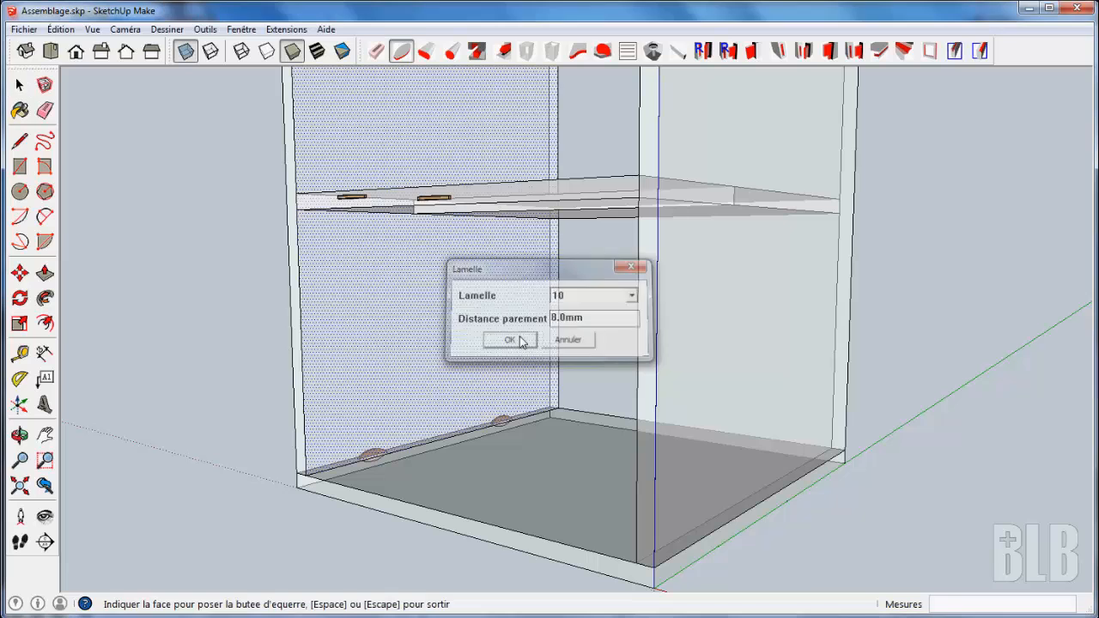
Step: Place a biscuit where the right side panel meets the base panel, 50 mm from the front corner
left_click(768, 337)
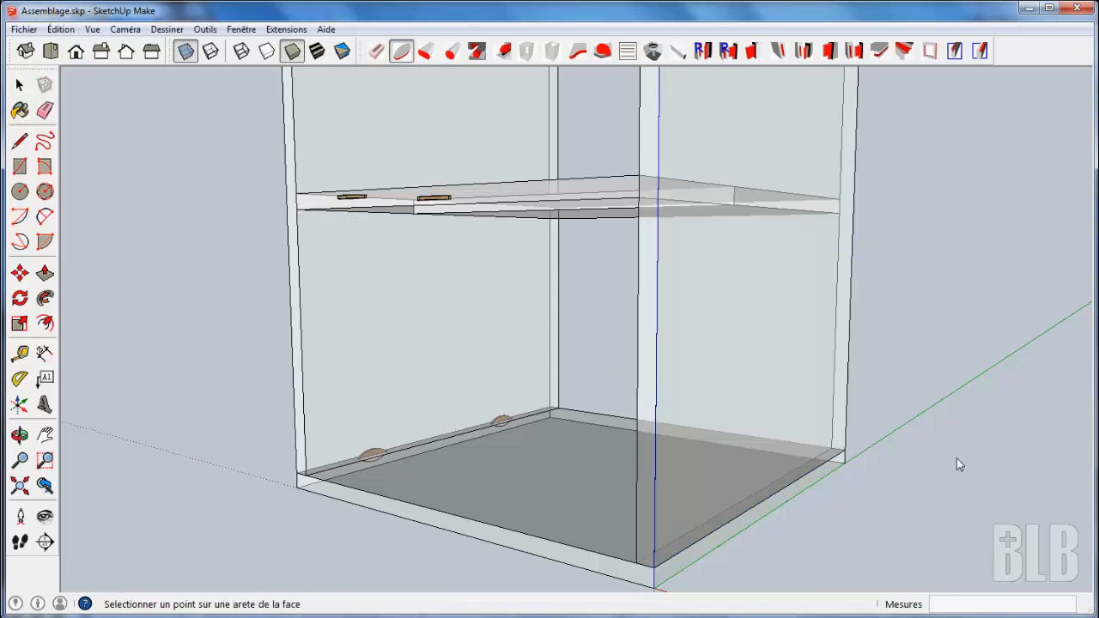
middle_click_drag(946, 451, 869, 461)
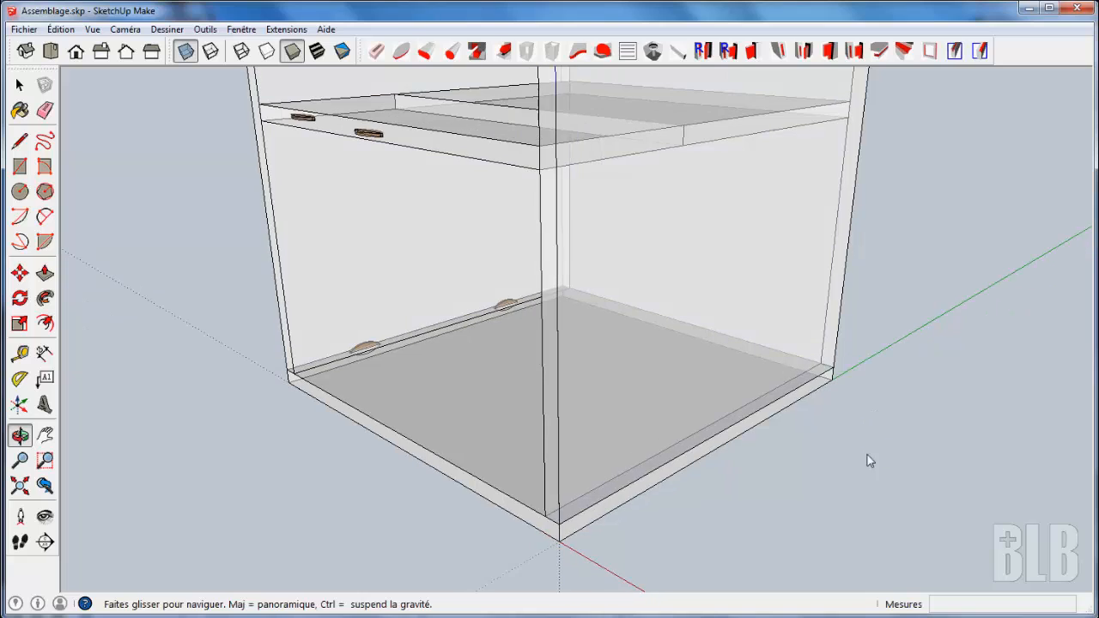
left_click(609, 497)
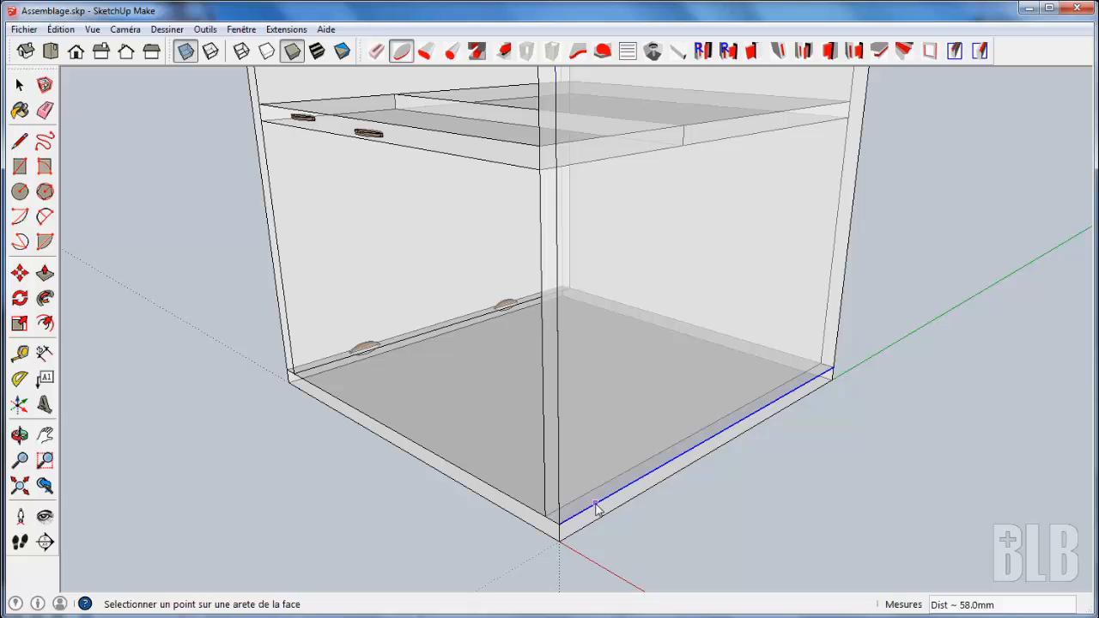
type("50")
key("Return")
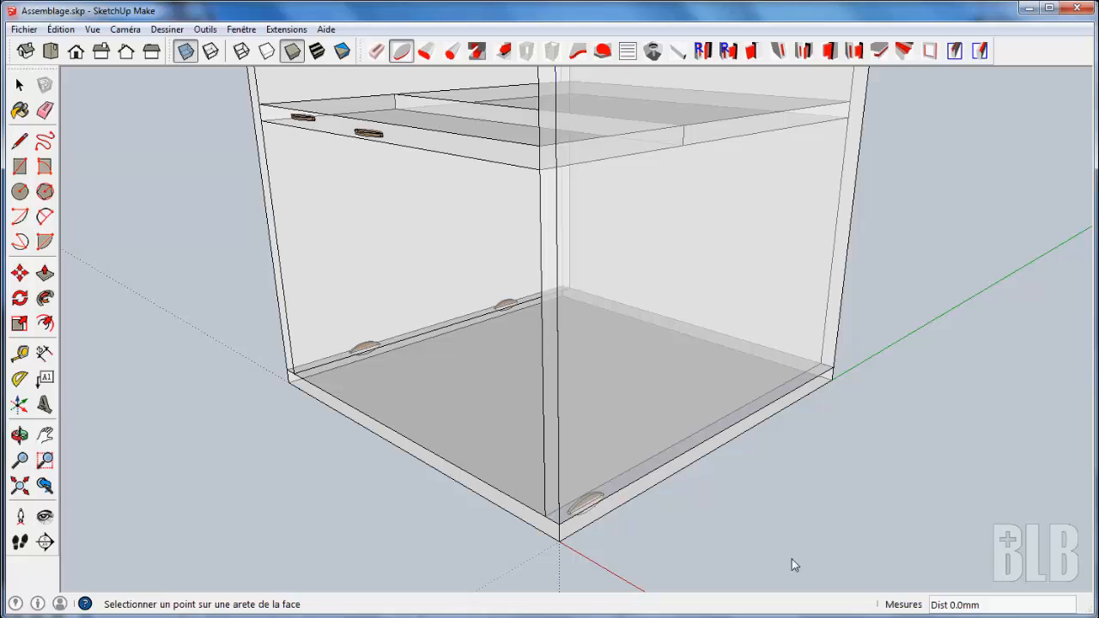
Step: Distribute four biscuits along the side-to-base joint using /4, and leave the biscuit tool
type("/4")
key("Return")
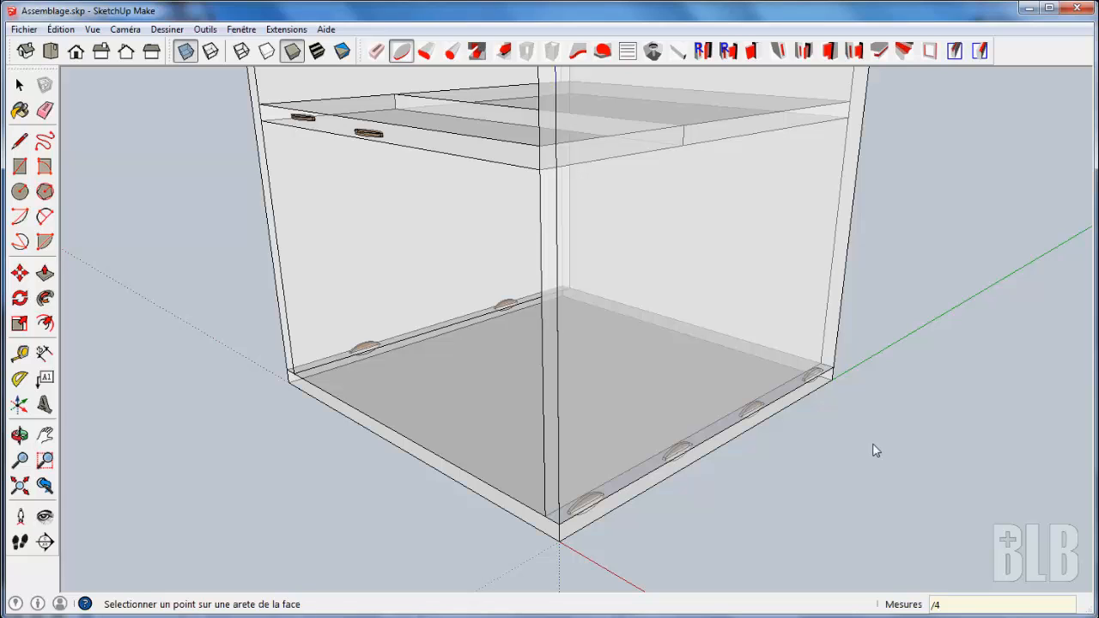
middle_click_drag(874, 443, 696, 419)
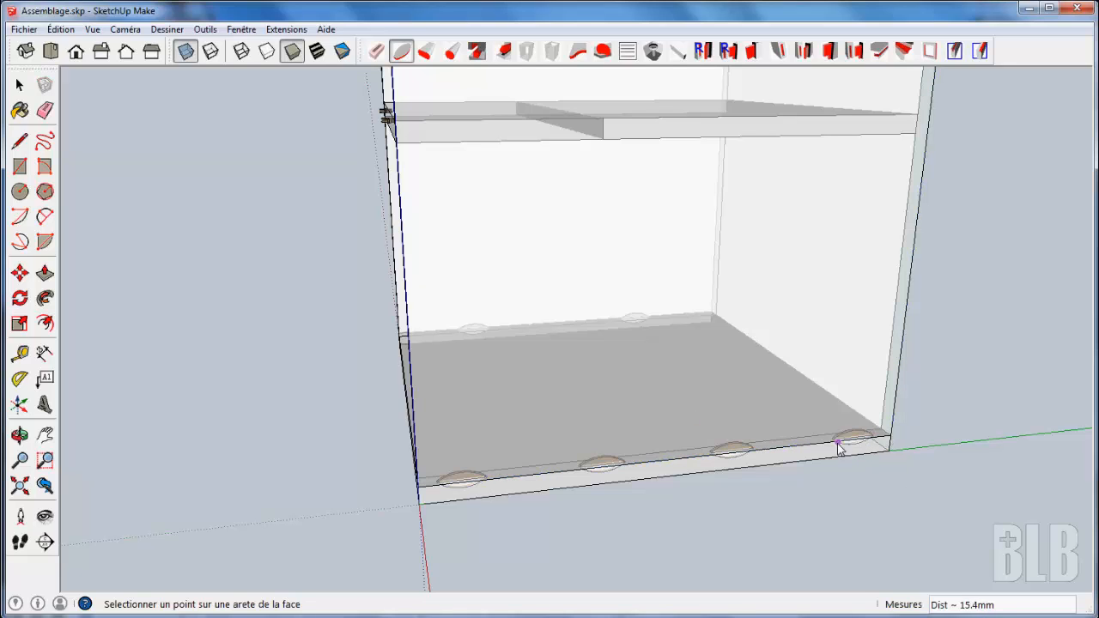
middle_click_drag(726, 512, 934, 530)
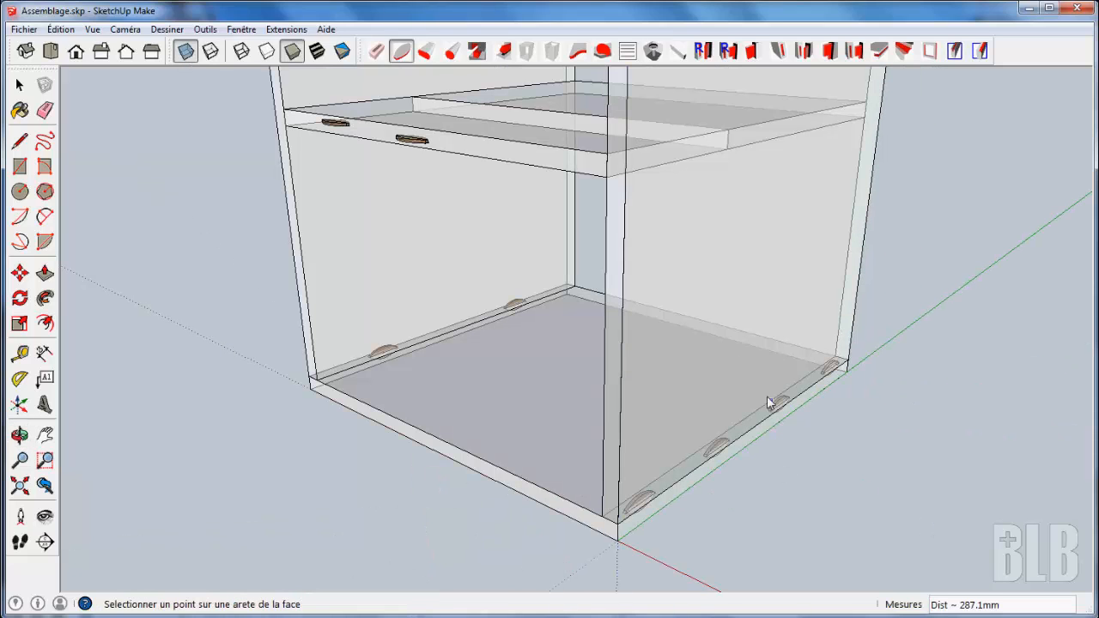
key("space")
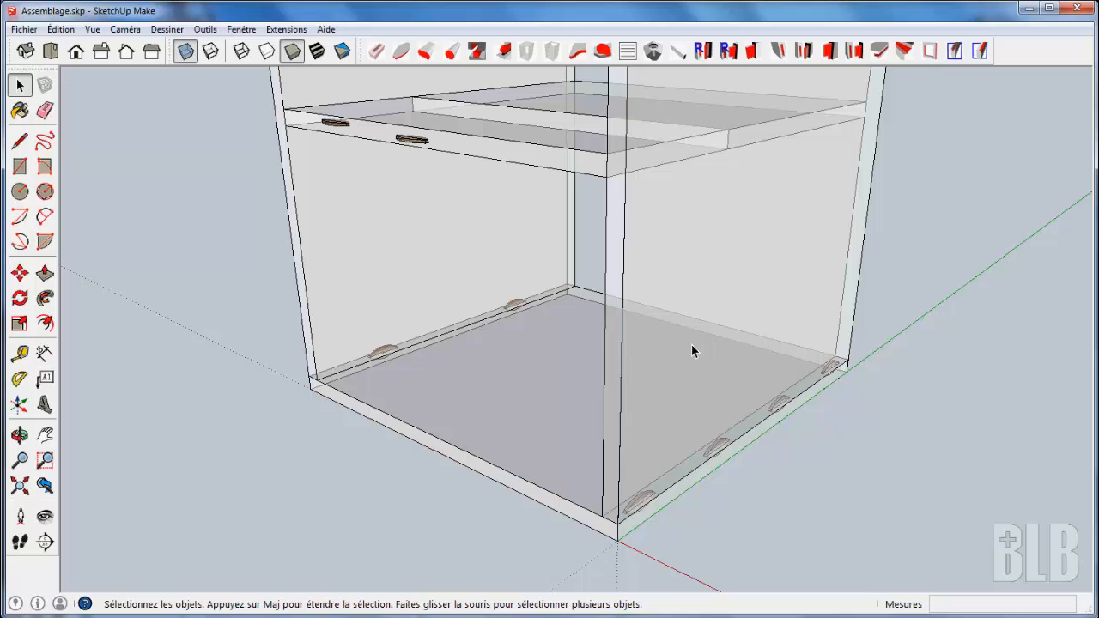
Step: Move the base panel down away from the side panels to expose the biscuits and their matching slots
left_click(692, 346)
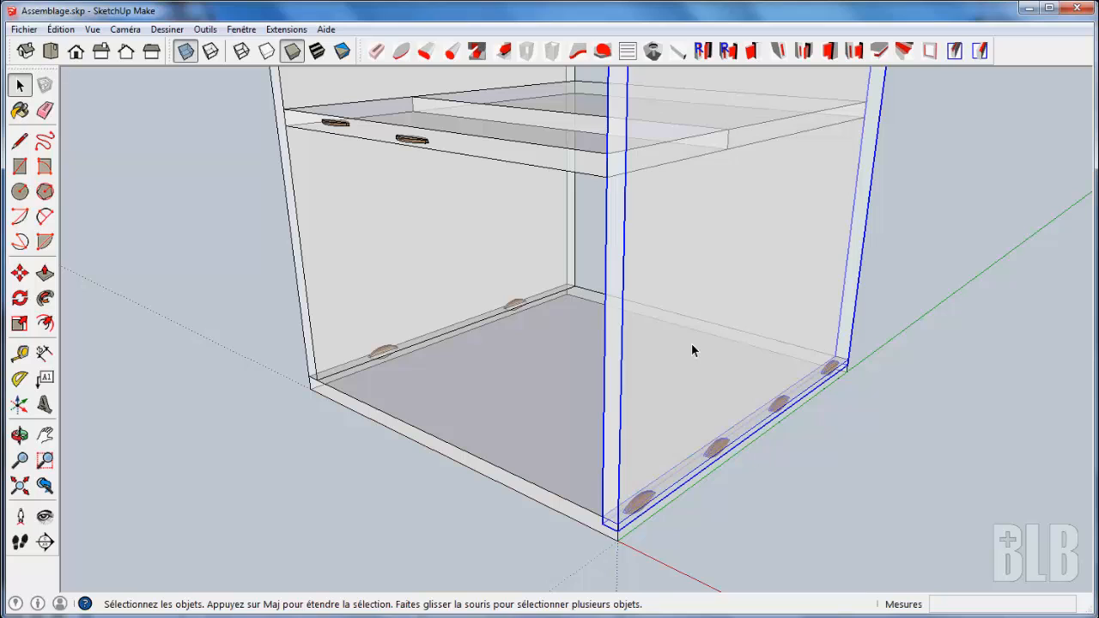
left_click(711, 473)
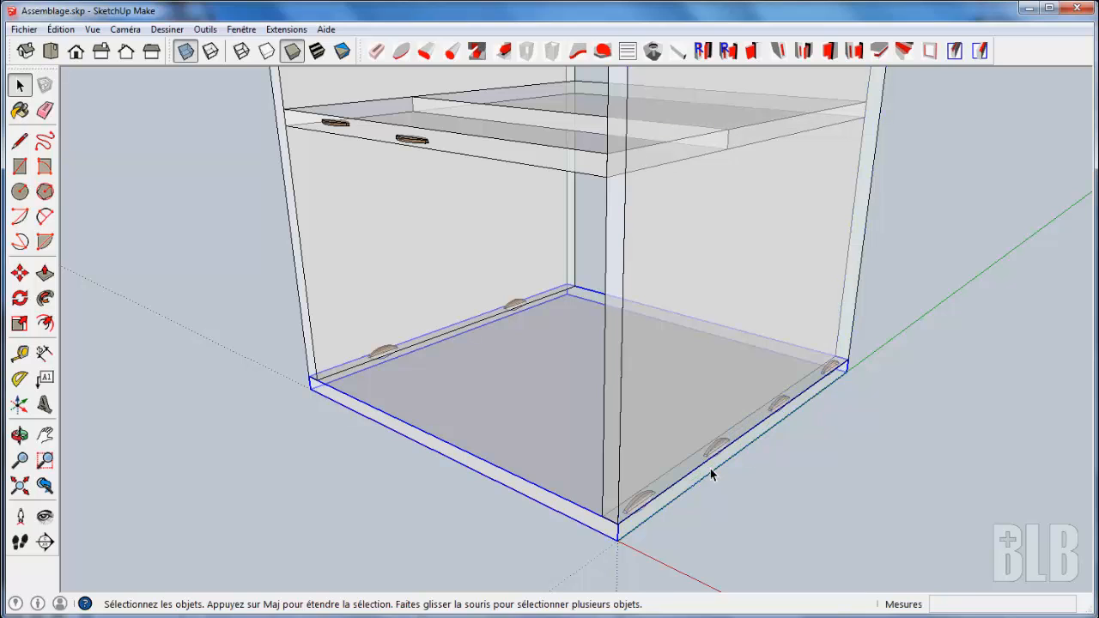
key("m")
left_click(711, 474)
left_click(718, 515)
key("o")
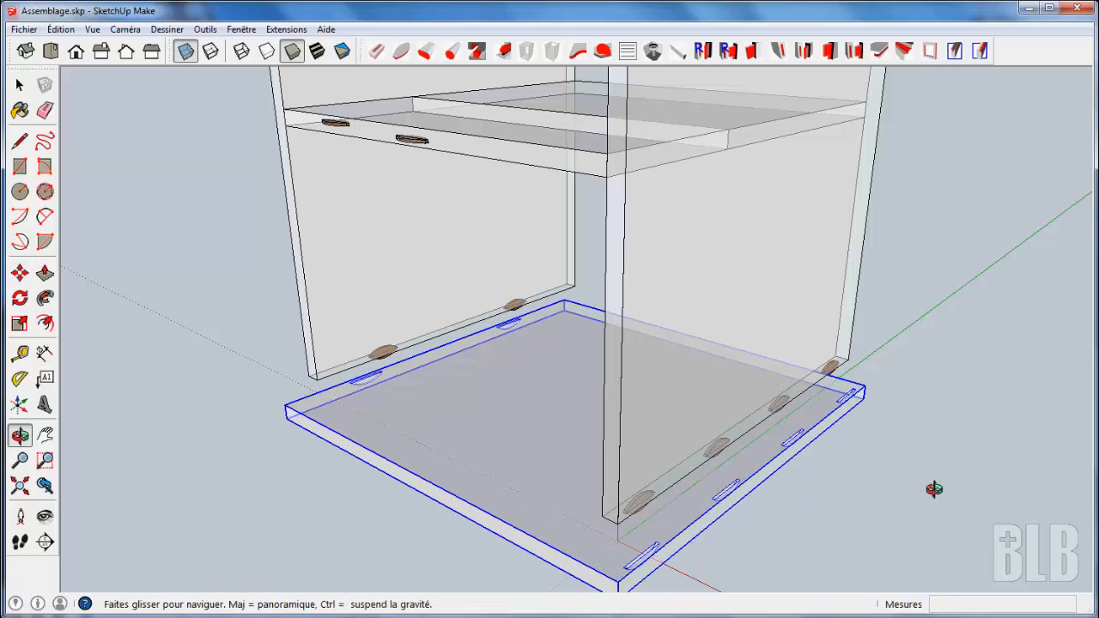
left_click_drag(934, 489, 776, 503)
key("m")
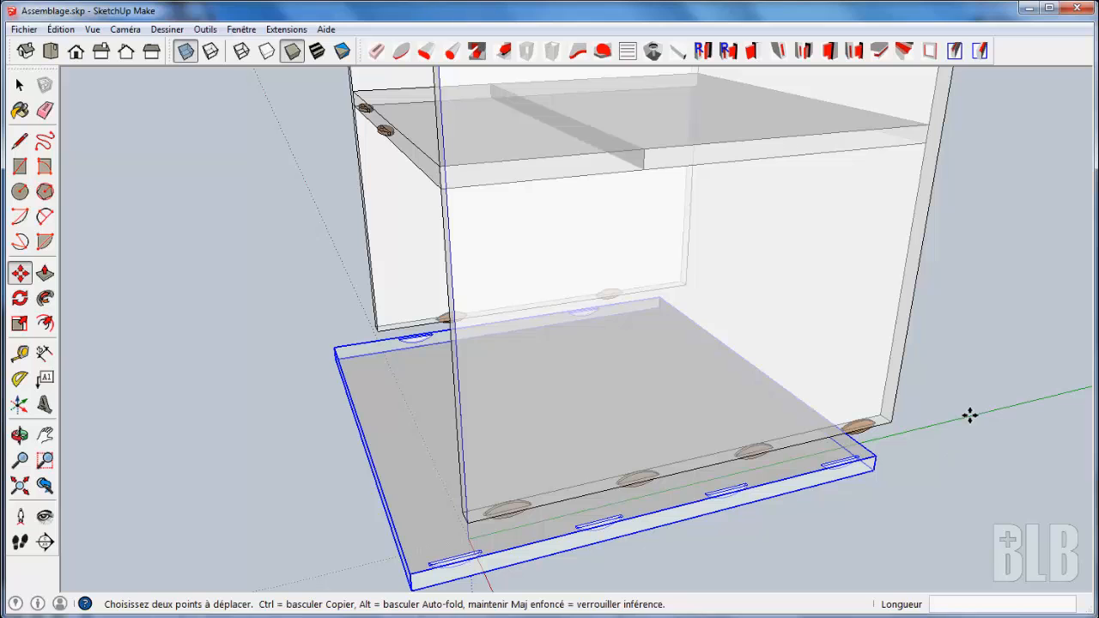
key("o")
left_click_drag(1025, 289, 1095, 294)
key("m")
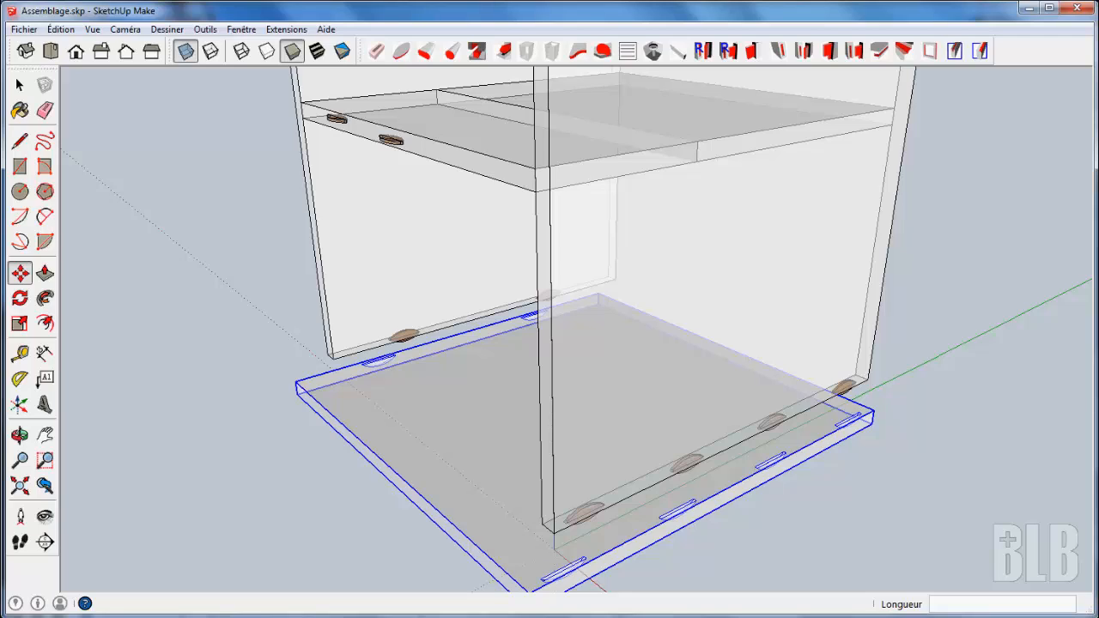